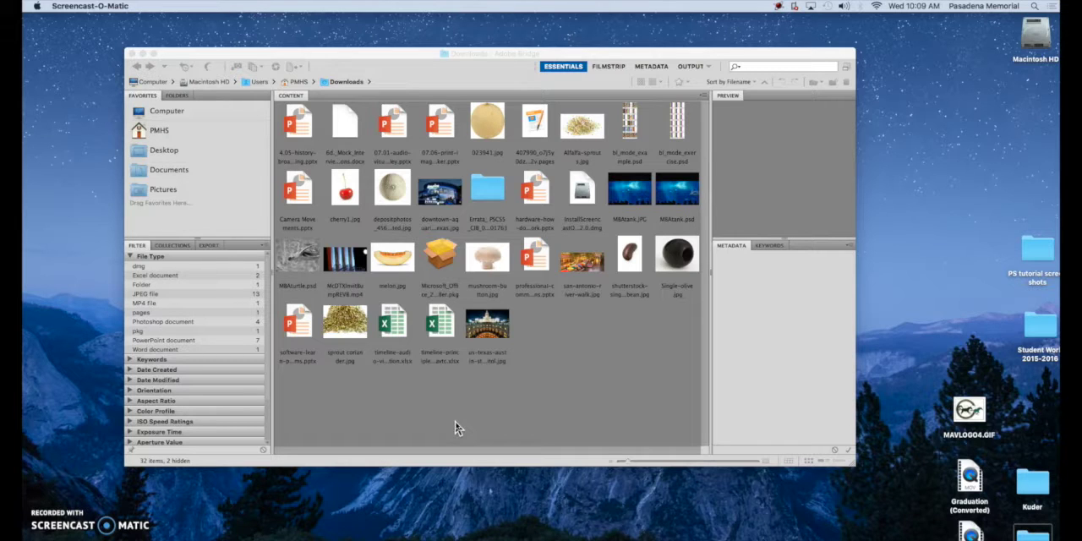
Switch to Photoshop, start a new document, and set its size units to inches
left_click(455, 428)
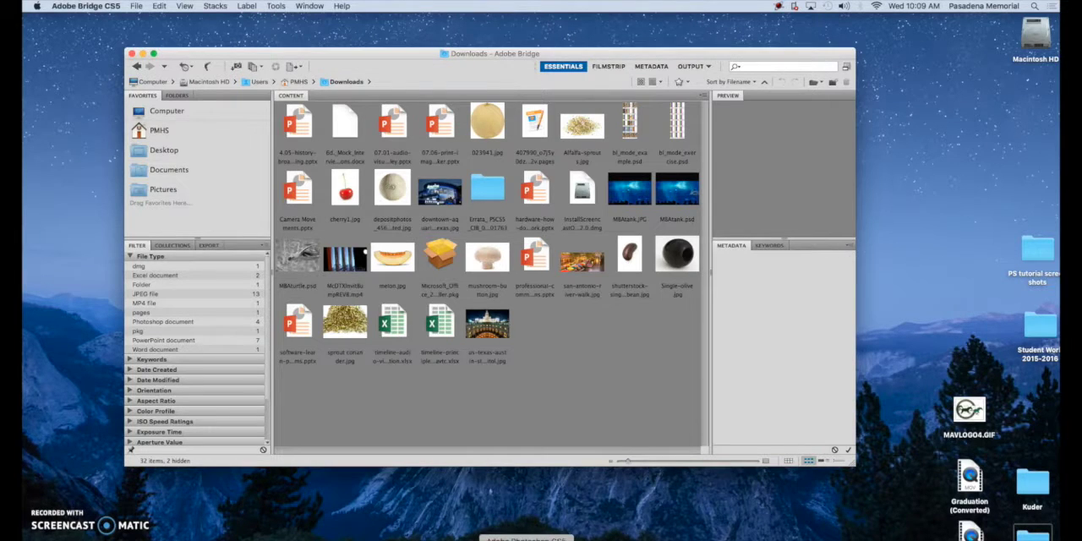
left_click(525, 538)
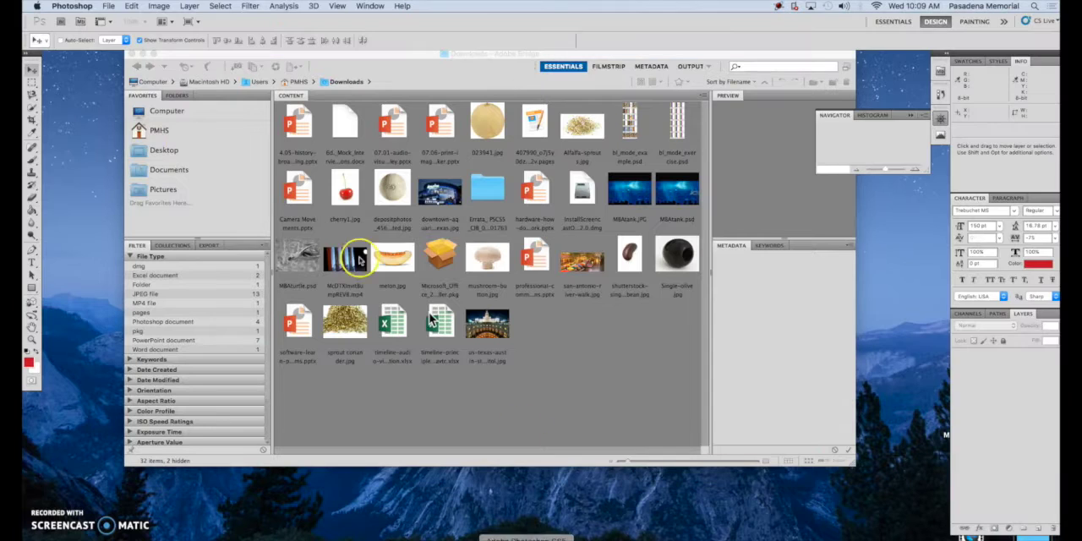
left_click(109, 6)
left_click(123, 20)
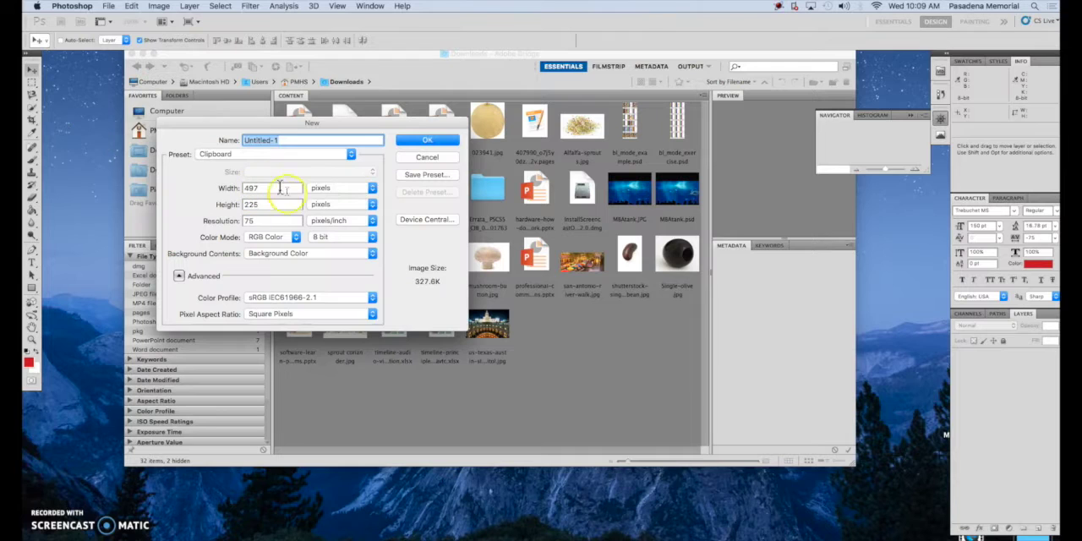
left_click(333, 187)
left_click(326, 200)
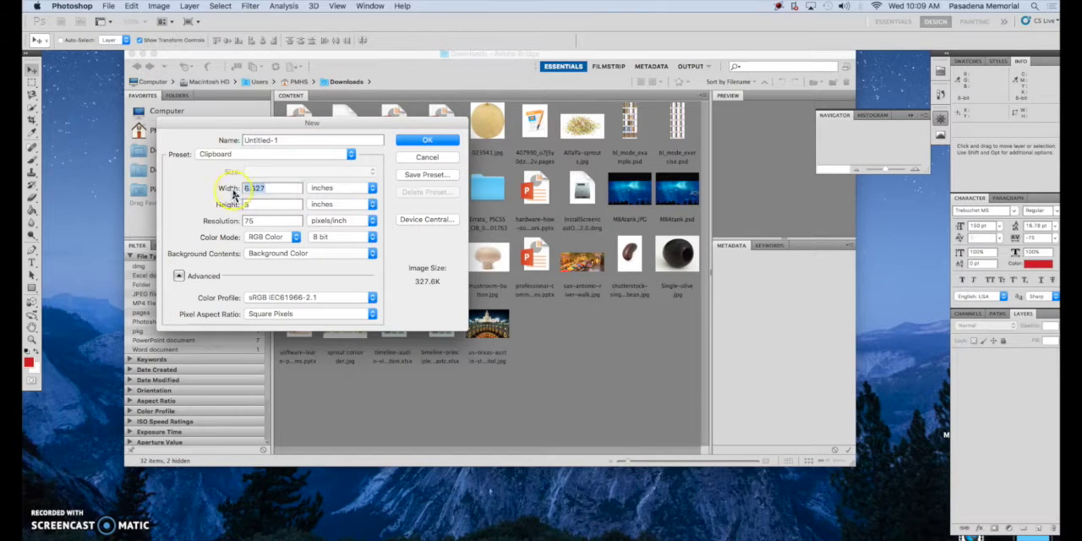
Set the new document's width to 5 inches and its resolution to 300 pixels/inch
left_click(272, 191)
left_click(274, 193)
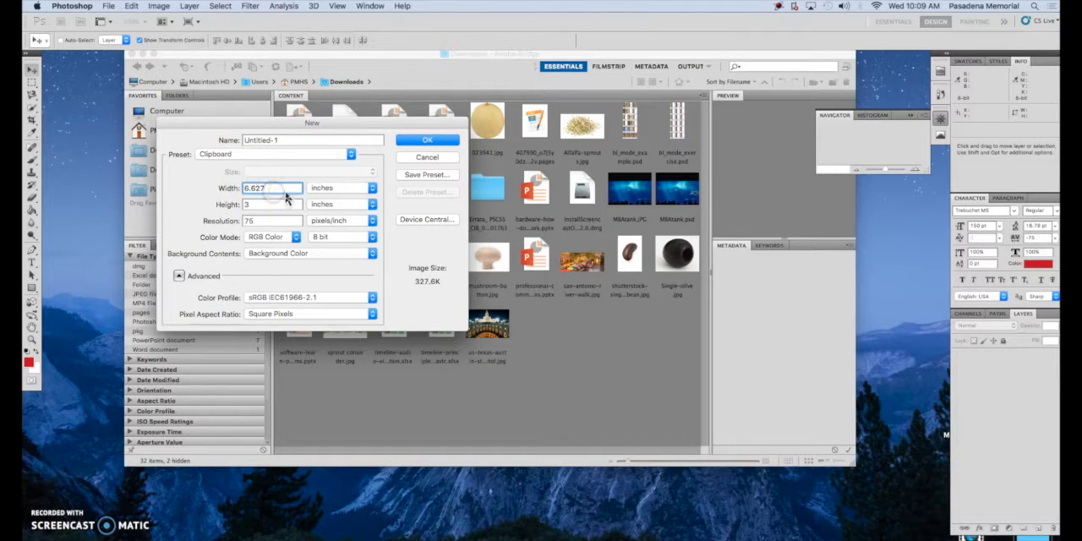
left_click_drag(274, 189, 218, 194)
type("5")
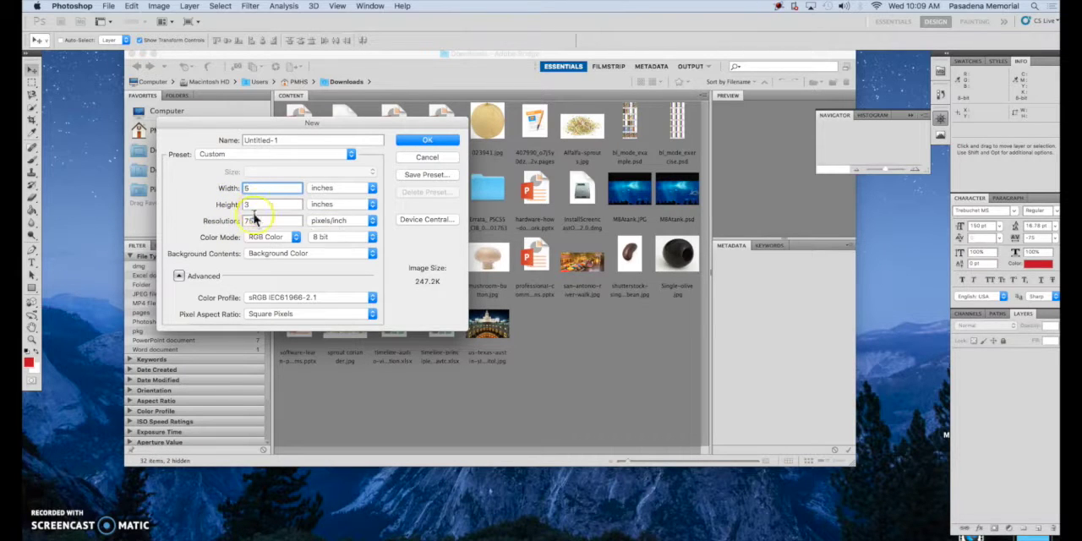
left_click(258, 225)
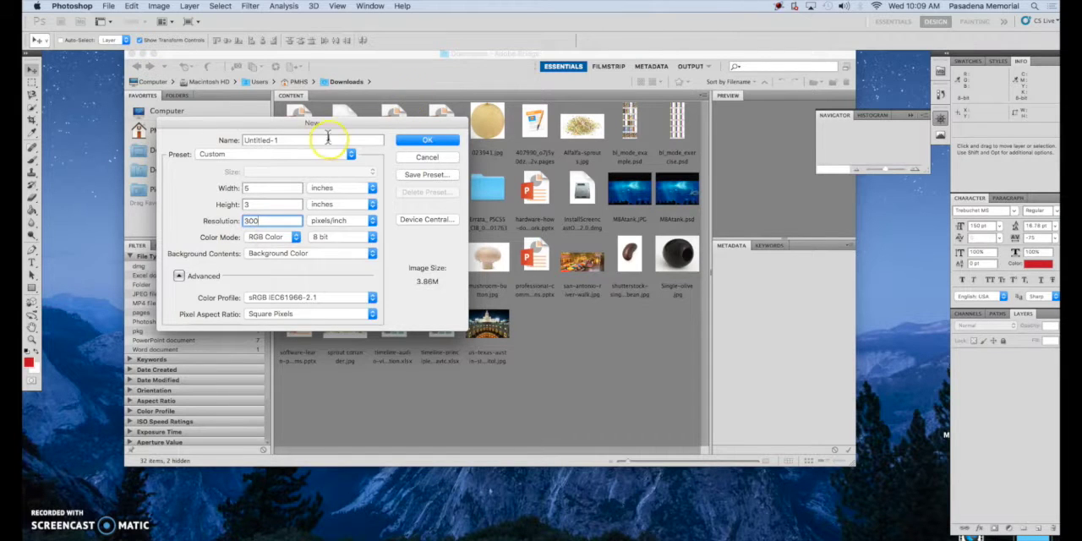
Name the document with the student's name followed by _vacationland and create it
left_click(205, 144)
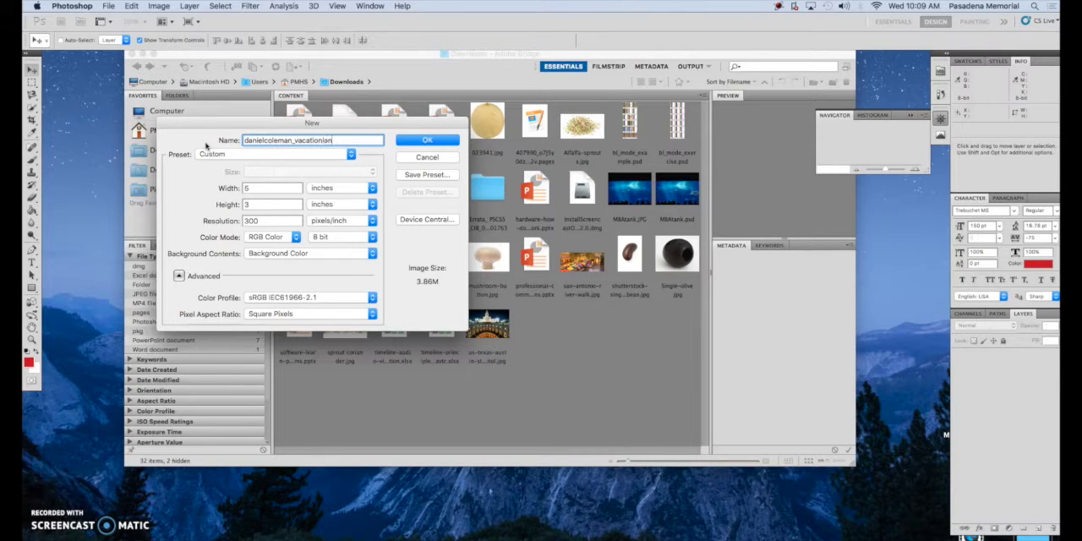
left_click(438, 141)
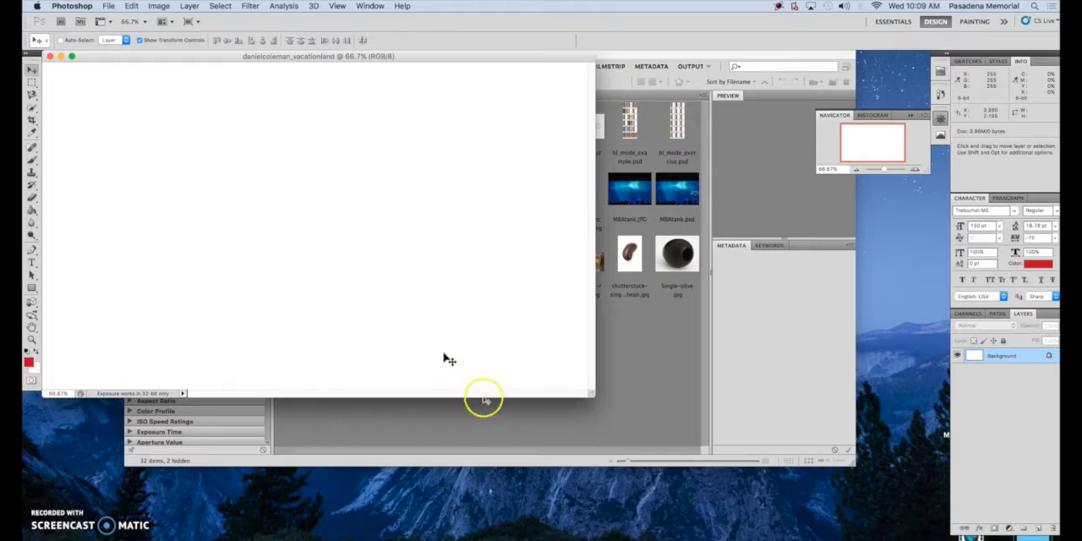
In Bridge, select the Texas capitol, downtown aquarium and San Antonio river walk photos and open them in Photoshop
left_click(626, 367)
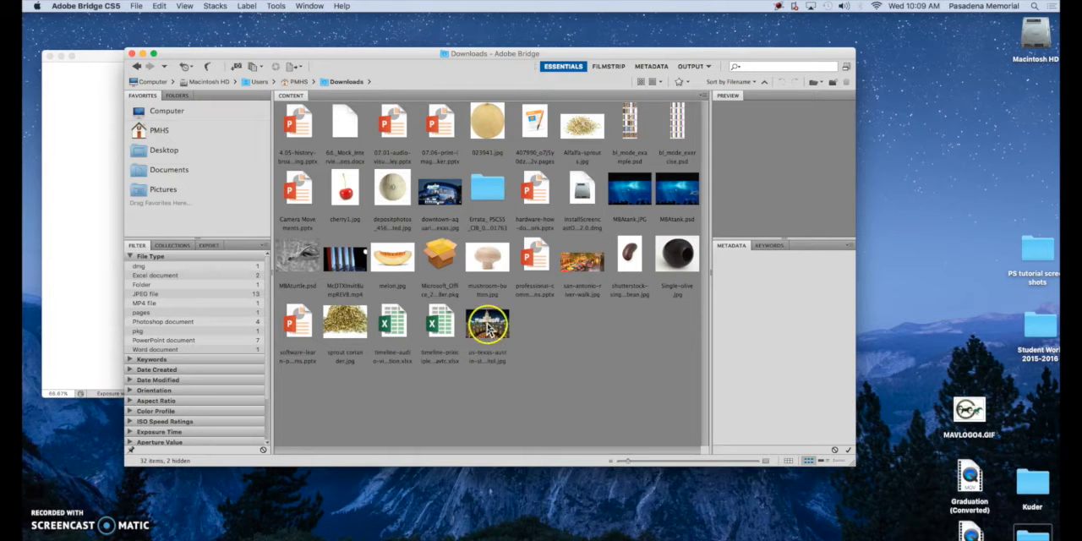
left_click(488, 329)
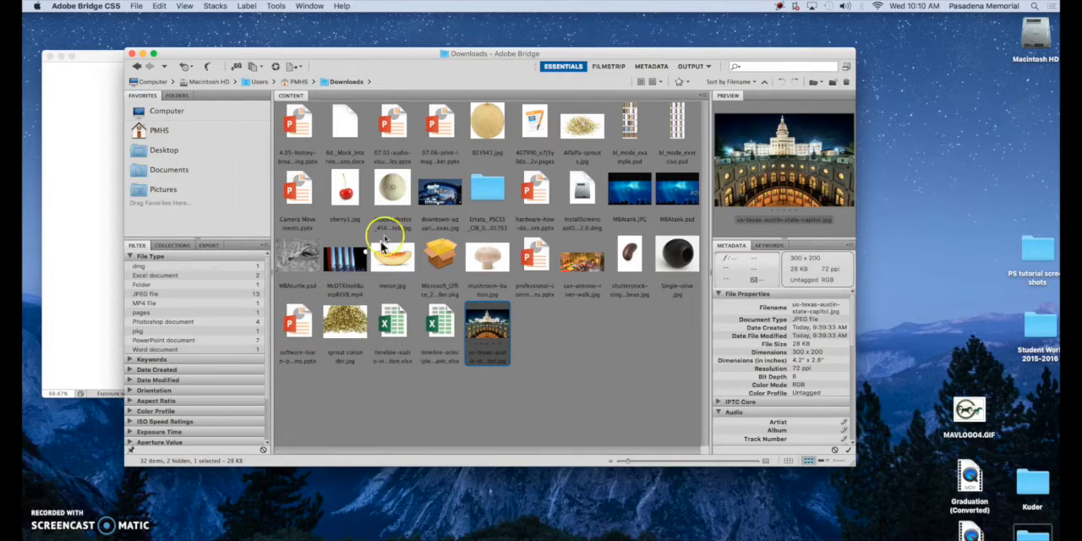
left_click(440, 194, "super")
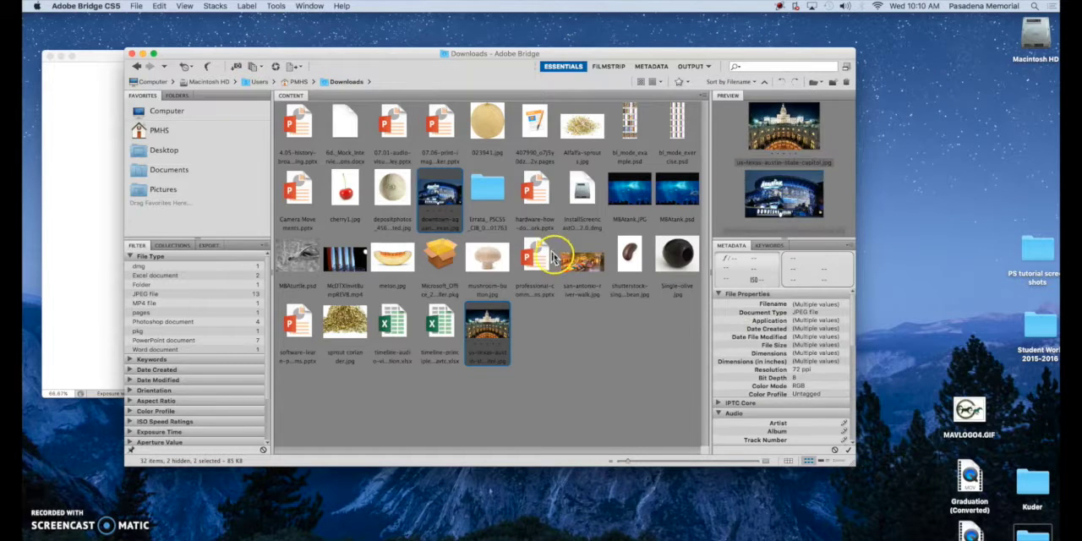
left_click(587, 267, "super")
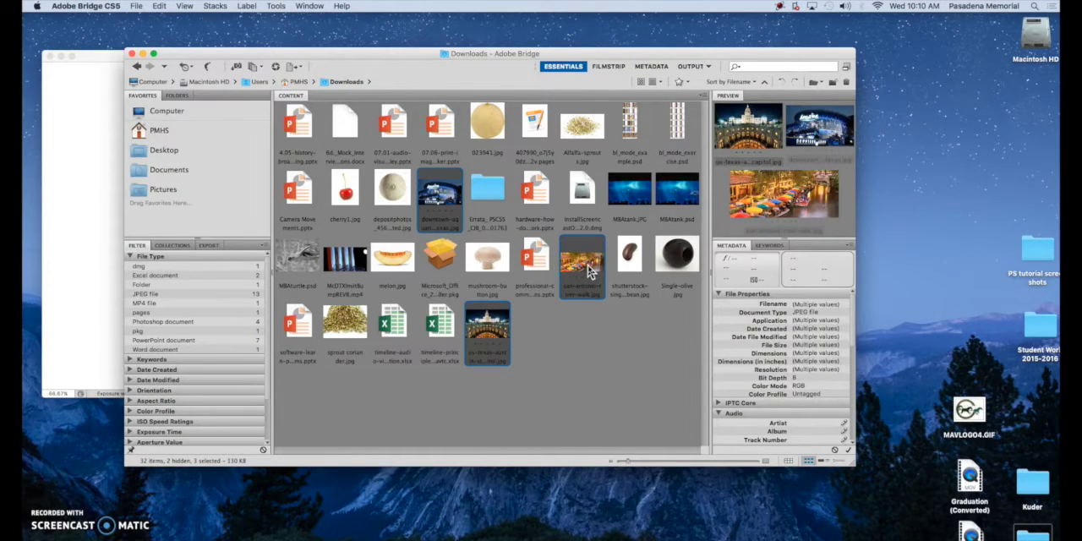
double_click(587, 265)
Move the vacationland document window to the right and bring the downtown aquarium photo's tab to the front
left_click_drag(76, 70, 79, 61)
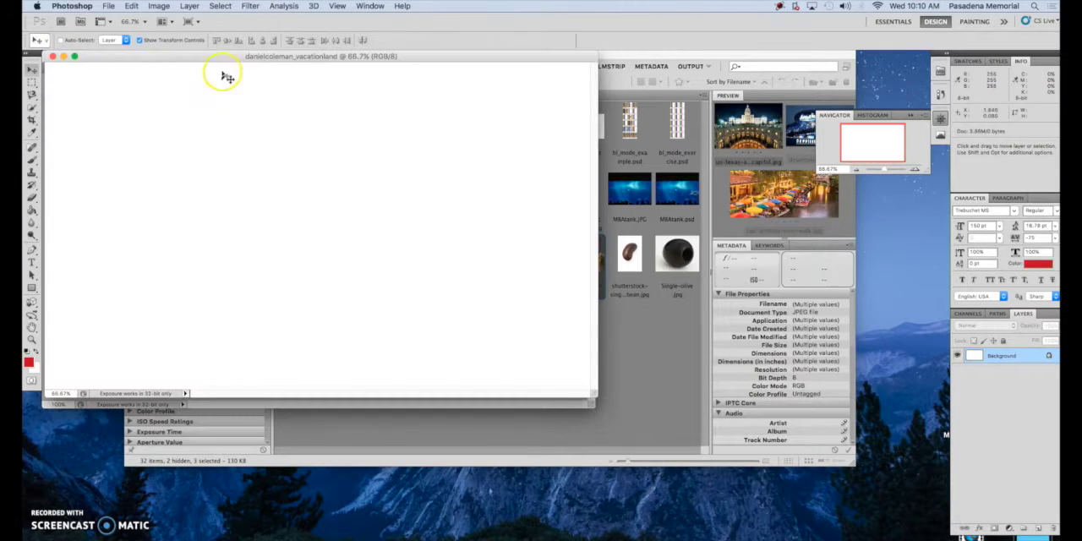
left_click_drag(213, 58, 560, 69)
left_click(446, 62)
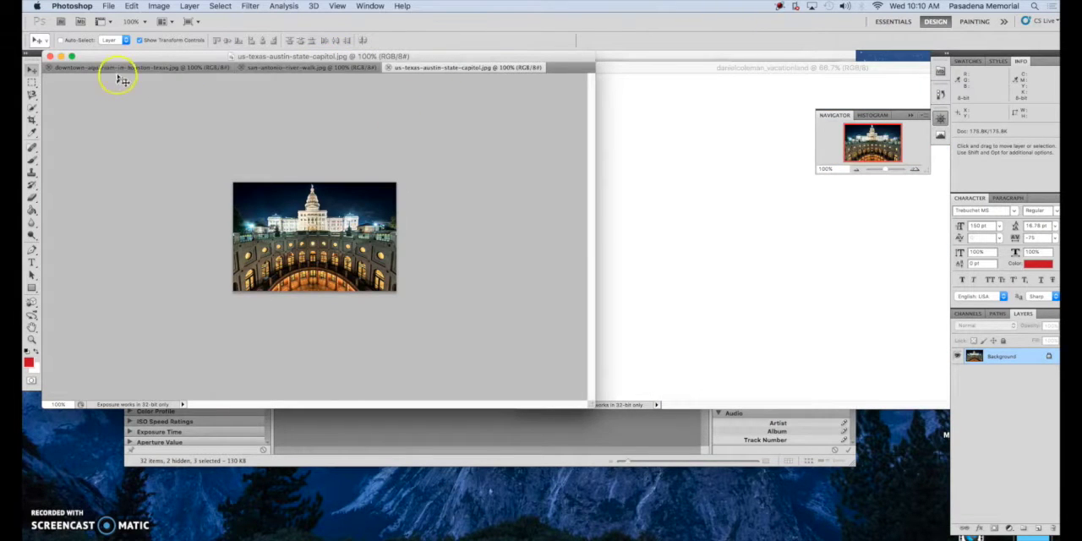
left_click(271, 68)
left_click(188, 68)
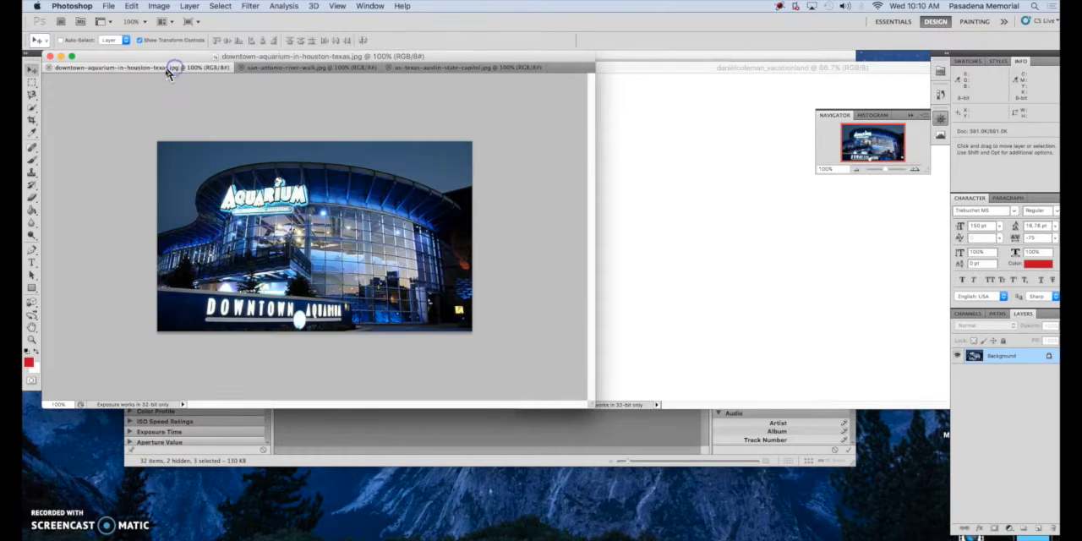
Convert the vacationland document's Background into a regular unlocked layer
left_click(681, 295)
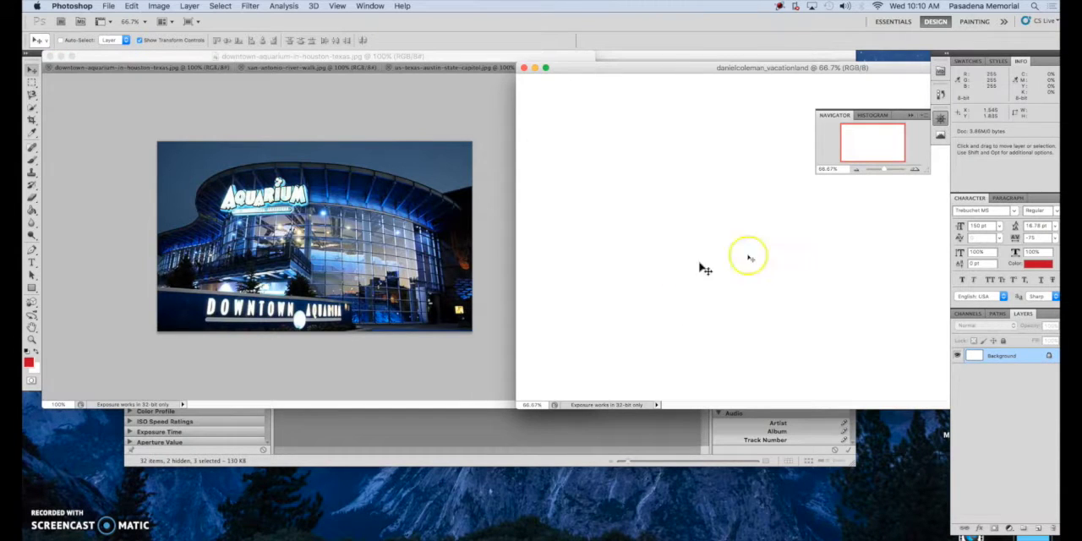
double_click(1049, 358)
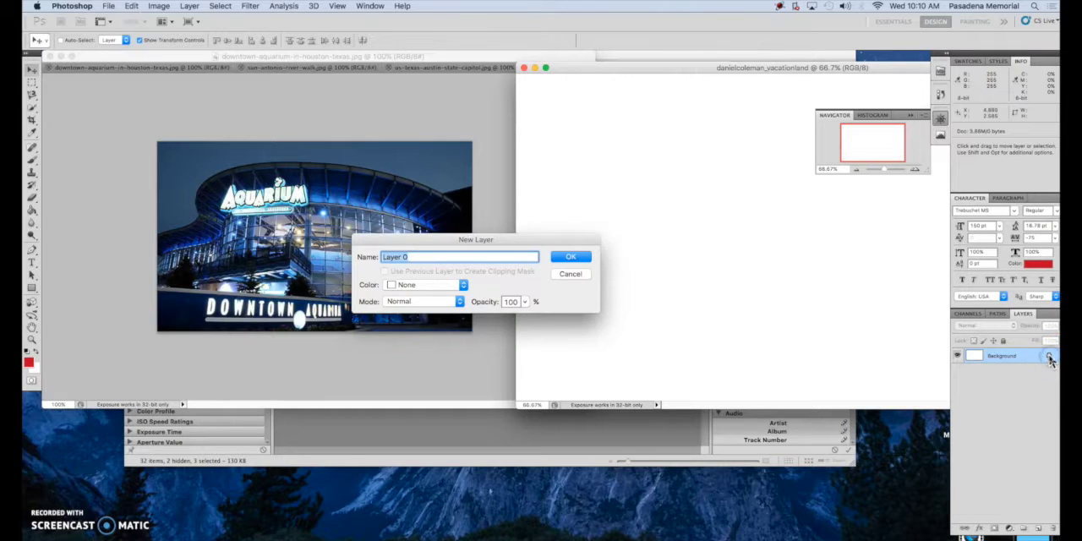
left_click(567, 257)
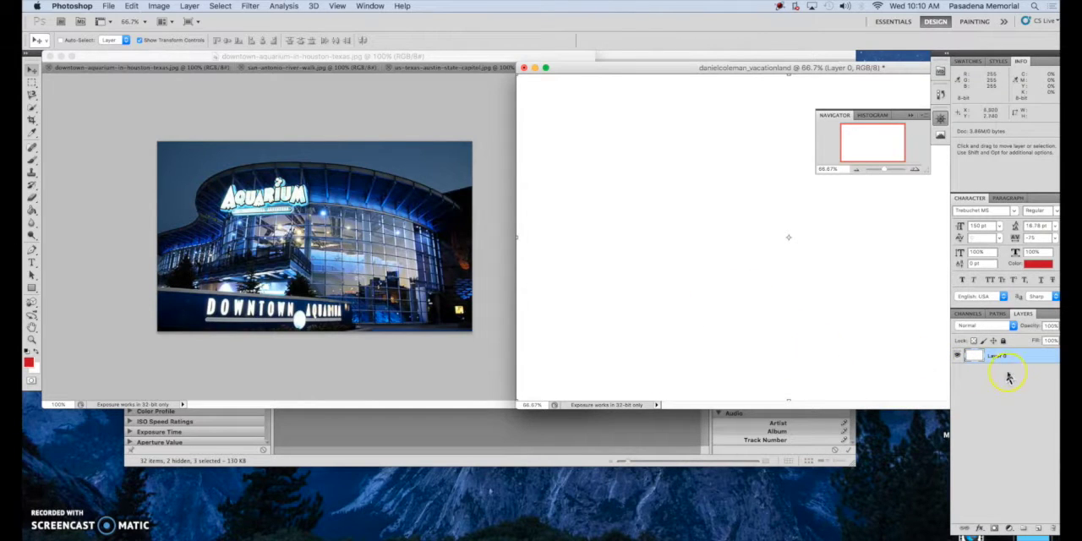
Activate the aquarium photo and choose the Horizontal Type Mask Tool
left_click(254, 249)
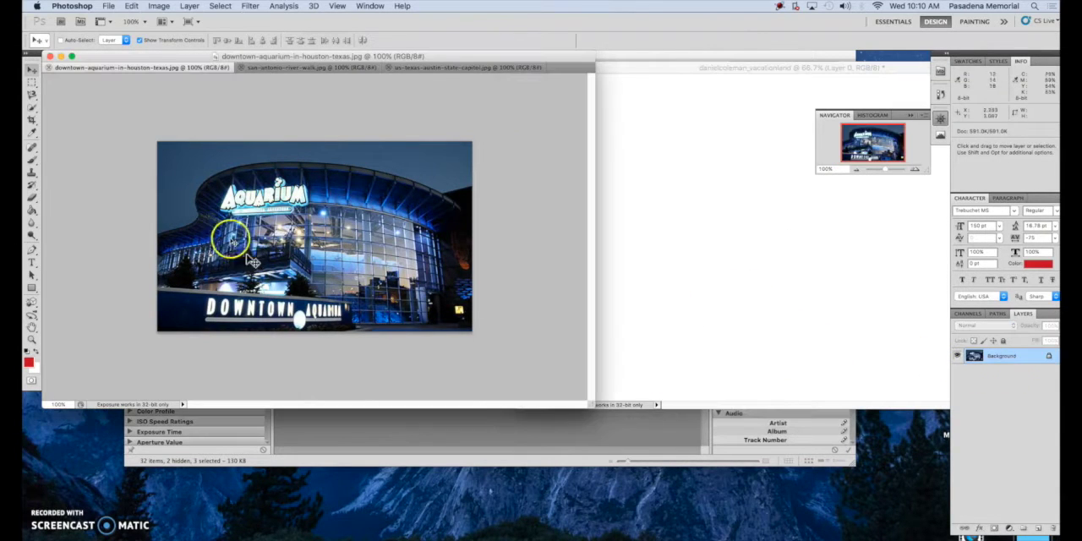
left_click(33, 264)
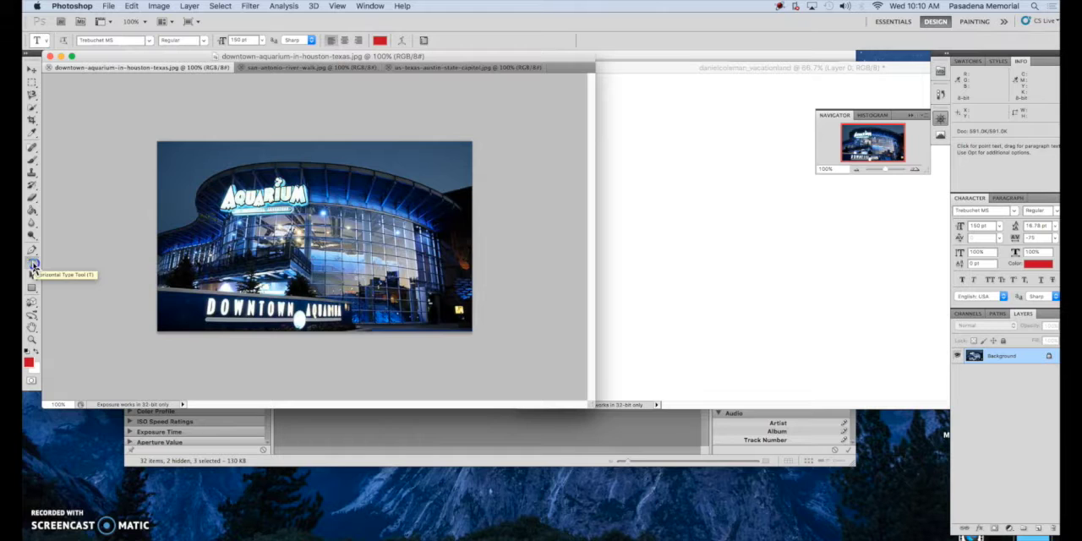
left_click(33, 267)
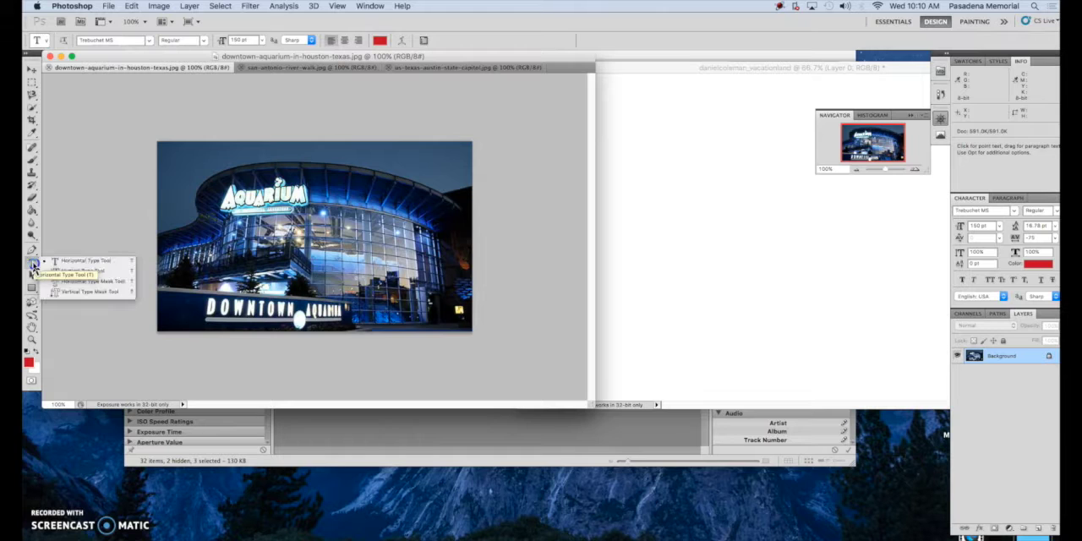
left_click(107, 282)
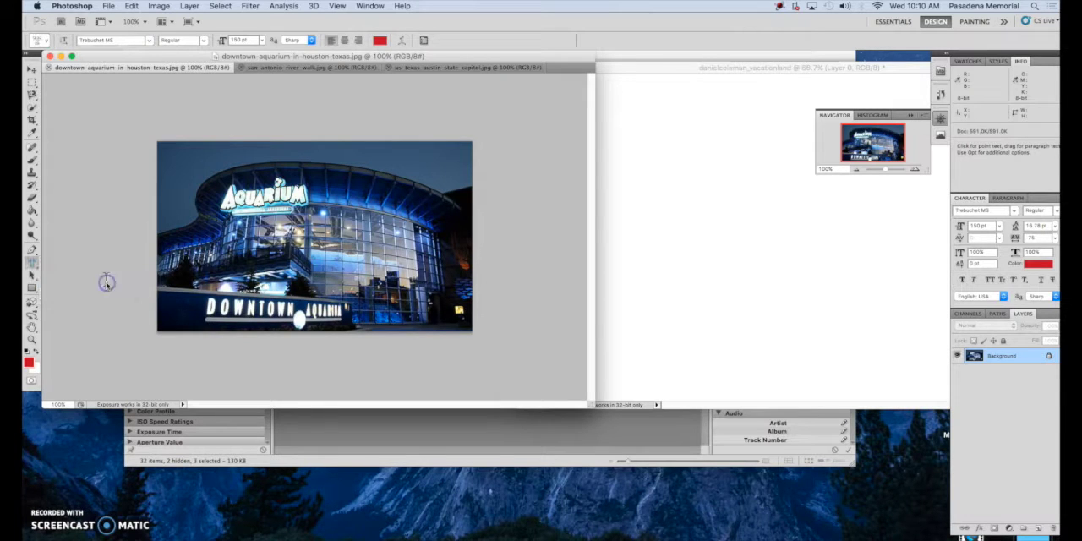
left_click(33, 268)
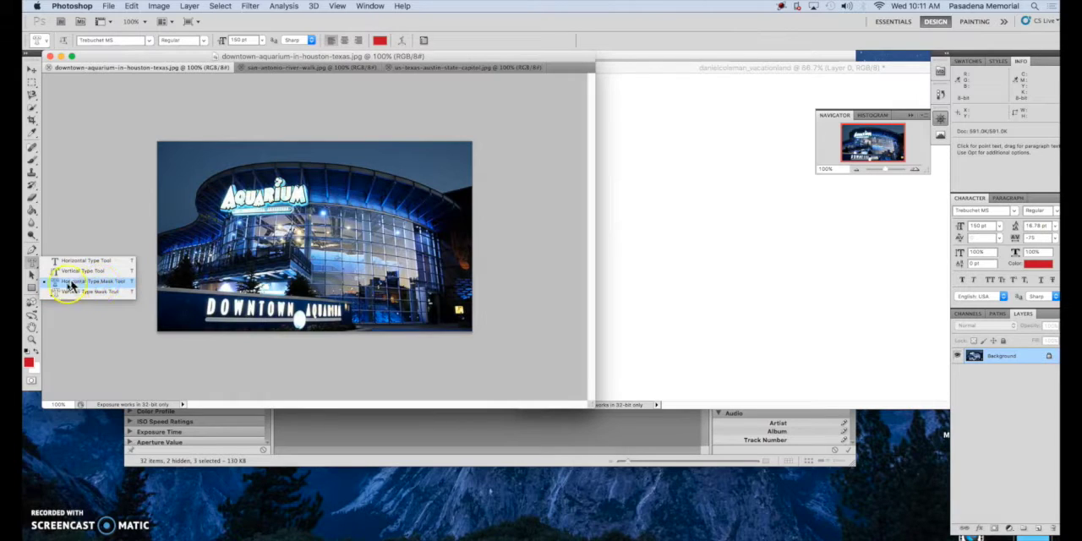
left_click(74, 283)
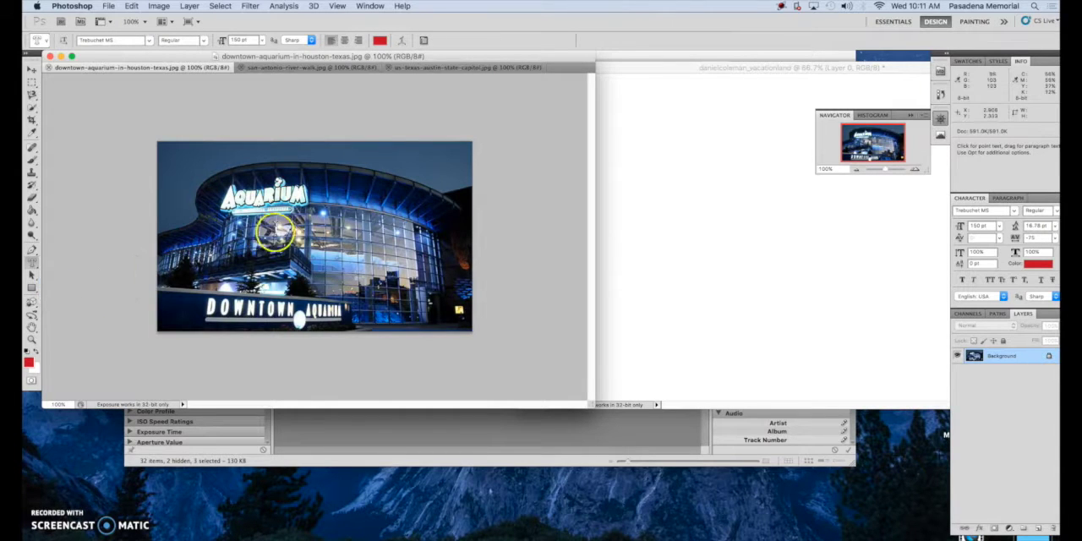
Type the letter T as a type mask on the aquarium photo and highlight it
left_click(223, 218)
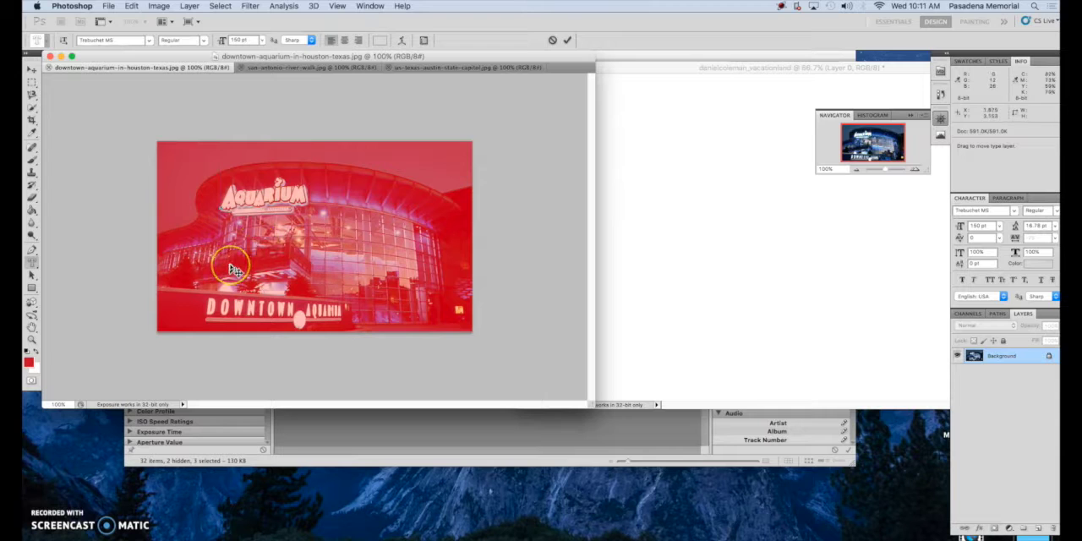
type("T")
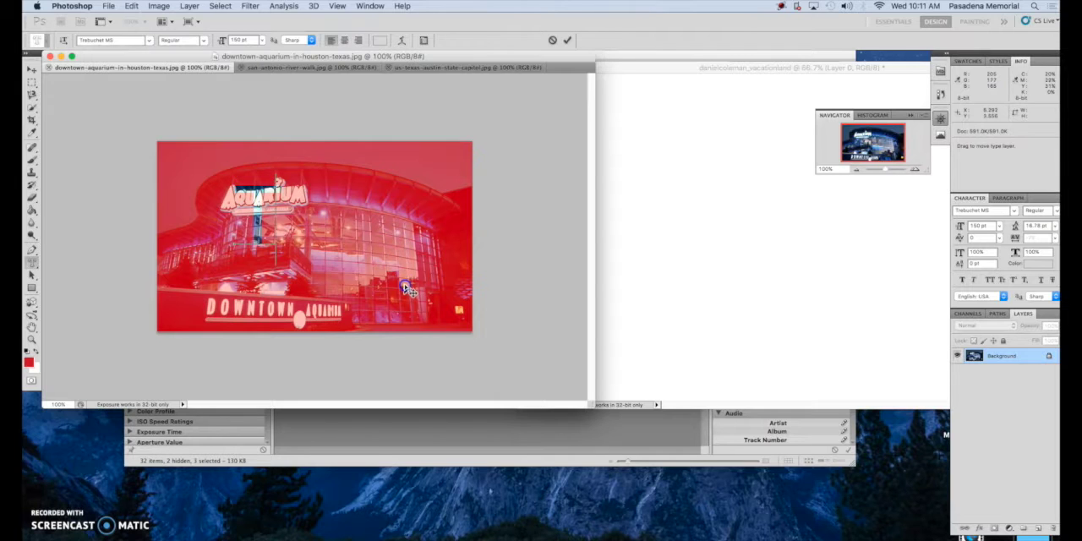
left_click(255, 197)
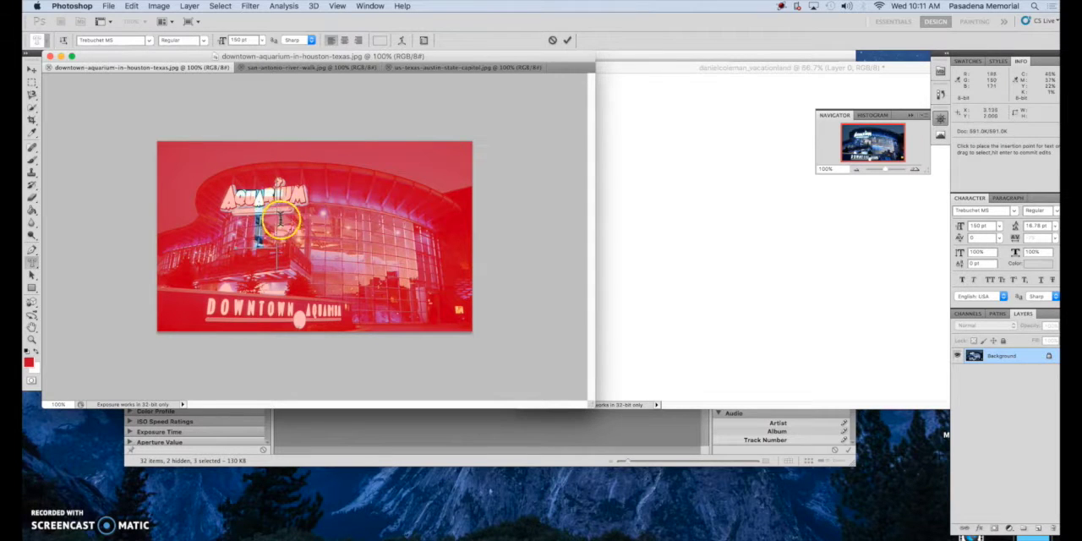
left_click_drag(280, 222, 225, 218)
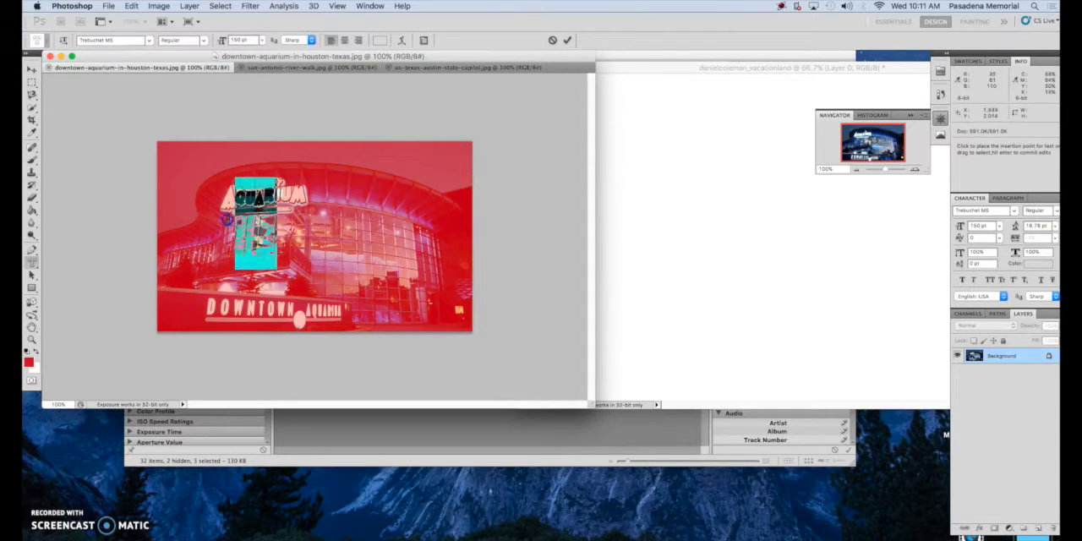
Change the T's font to Phosphate Inline and its size to 300 pt
left_click(149, 44)
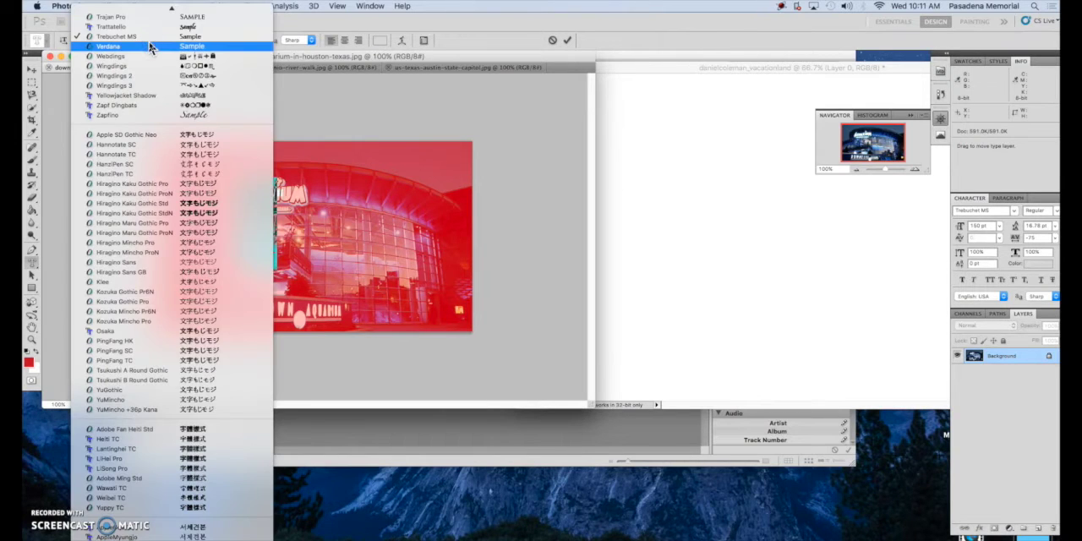
mouse_move(150, 5)
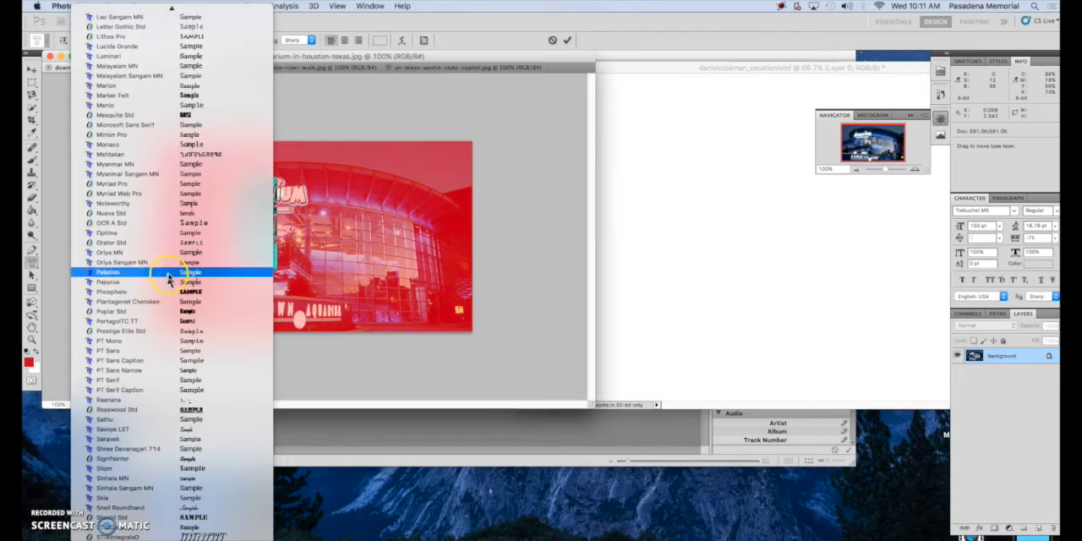
left_click(149, 293)
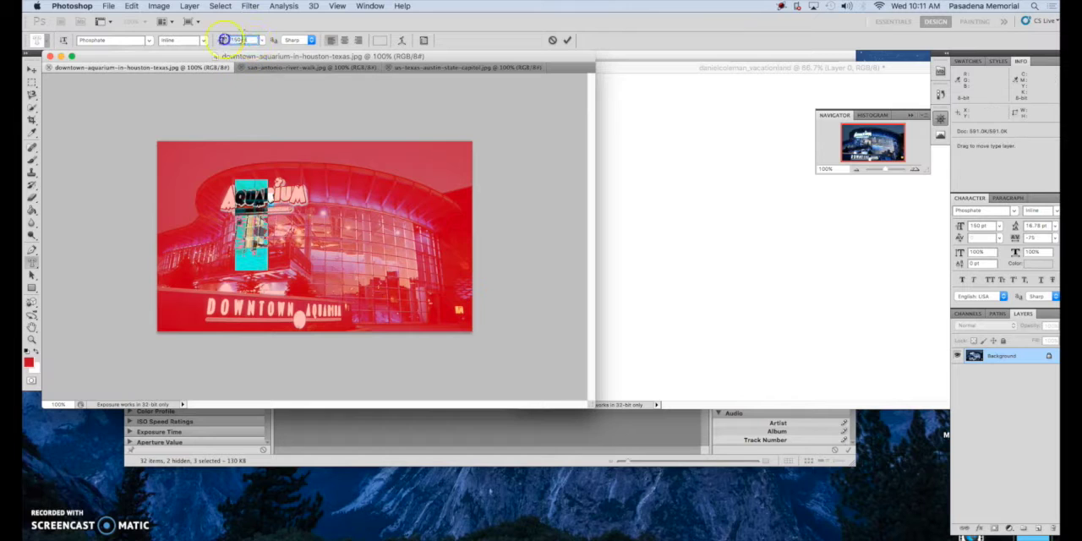
type("300")
key("Return")
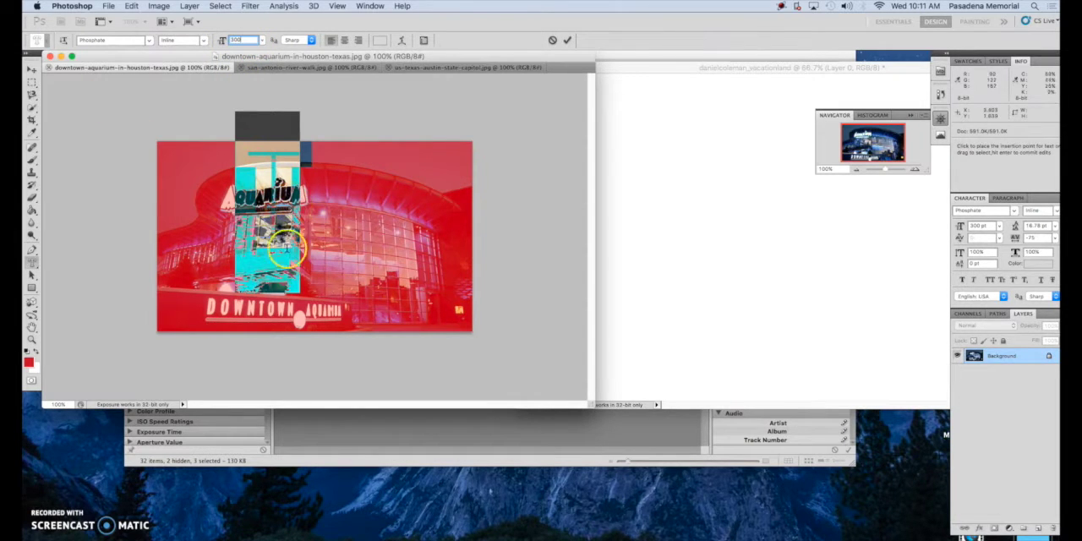
Reposition the T mask over the Aquarium sign on the photo
left_click(283, 265)
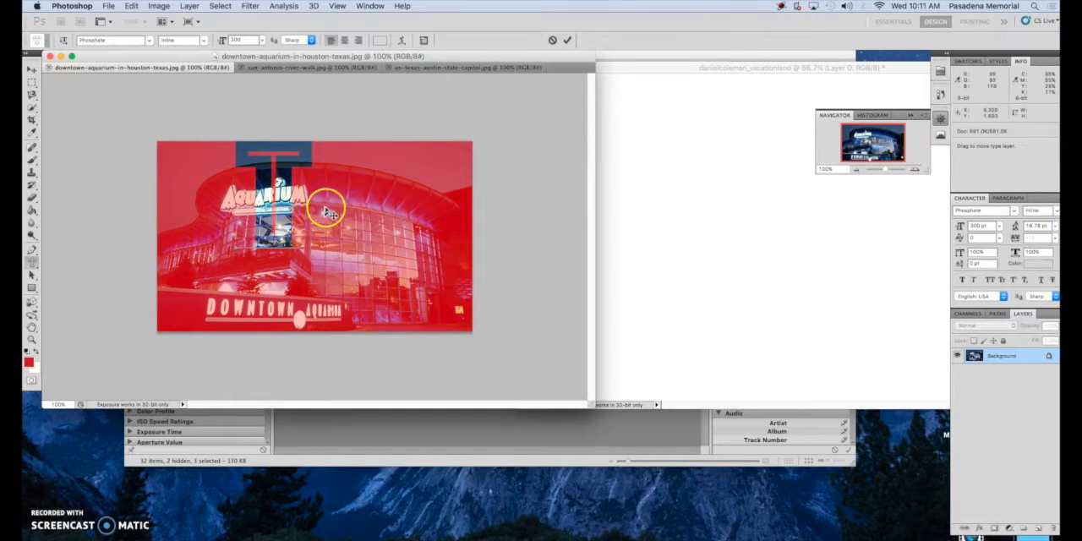
left_click_drag(328, 213, 243, 217)
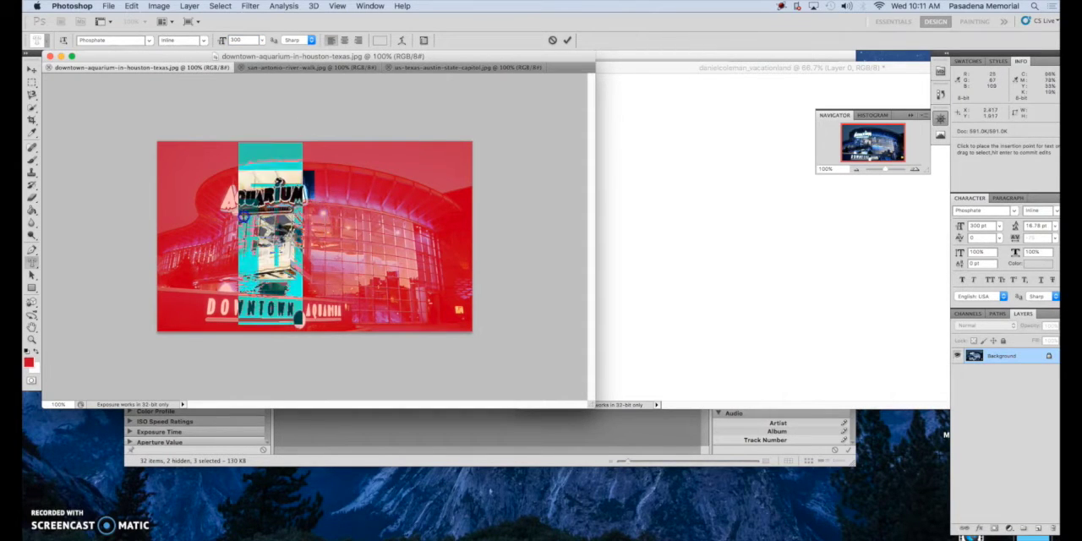
Change the T mask's font to Cooper Std Black
left_click(108, 39)
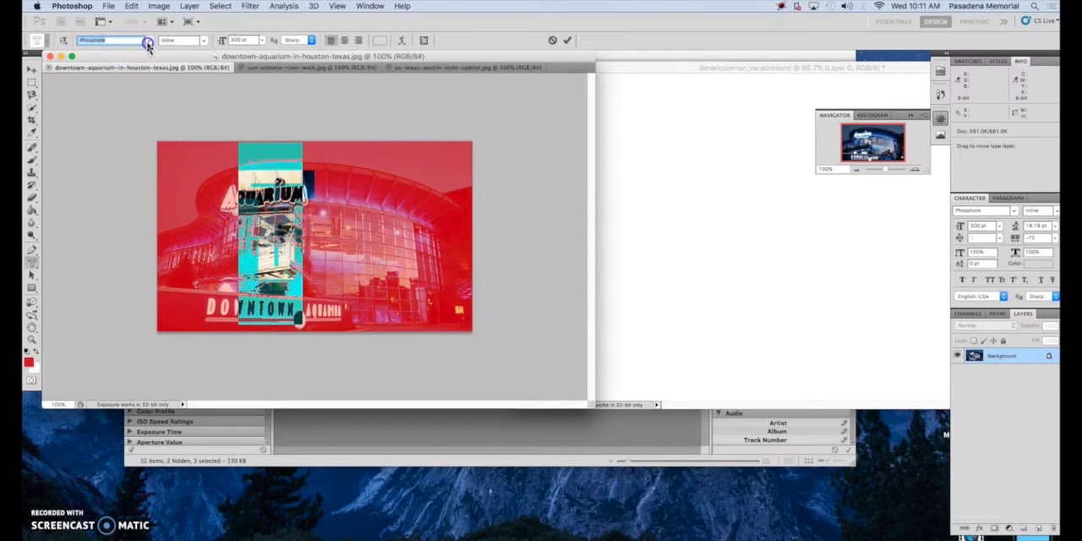
left_click(148, 42)
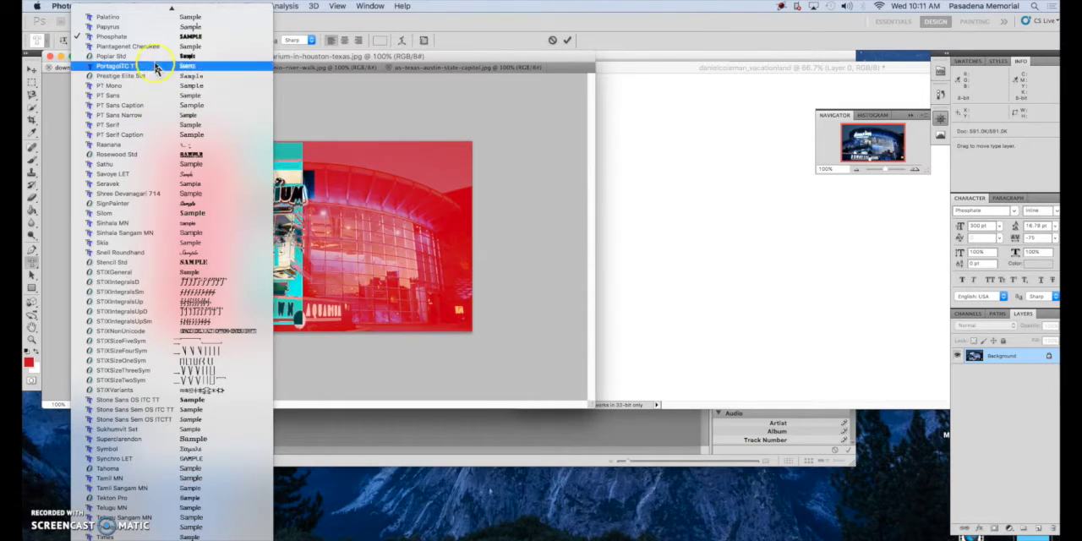
mouse_move(165, 8)
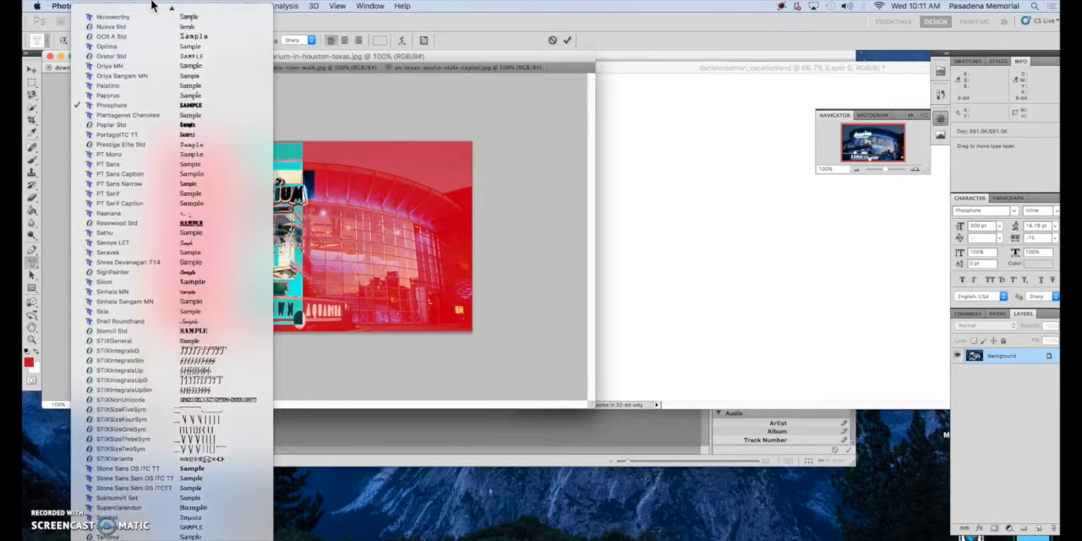
scroll(156, 42, "up", 5)
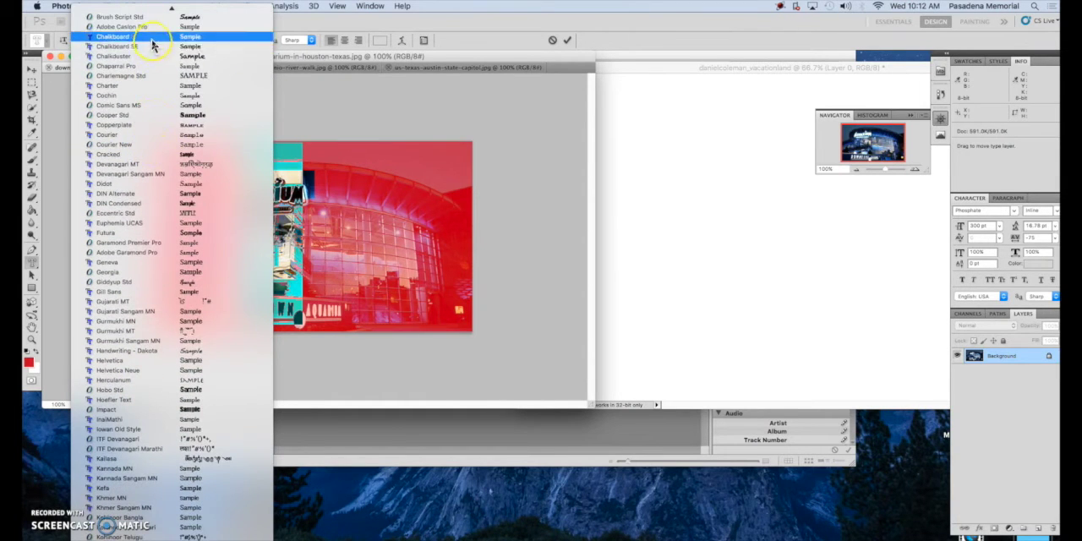
left_click(149, 117)
Reposition the T mask over the Aquarium sign and commit the type mask selection
left_click_drag(439, 290, 406, 303)
left_click(319, 251)
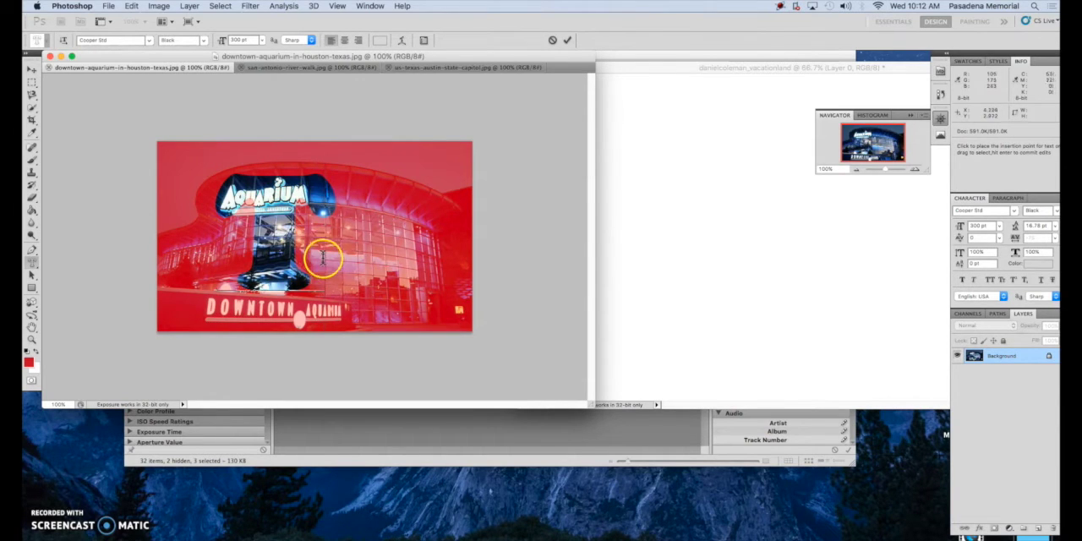
left_click_drag(359, 259, 355, 264)
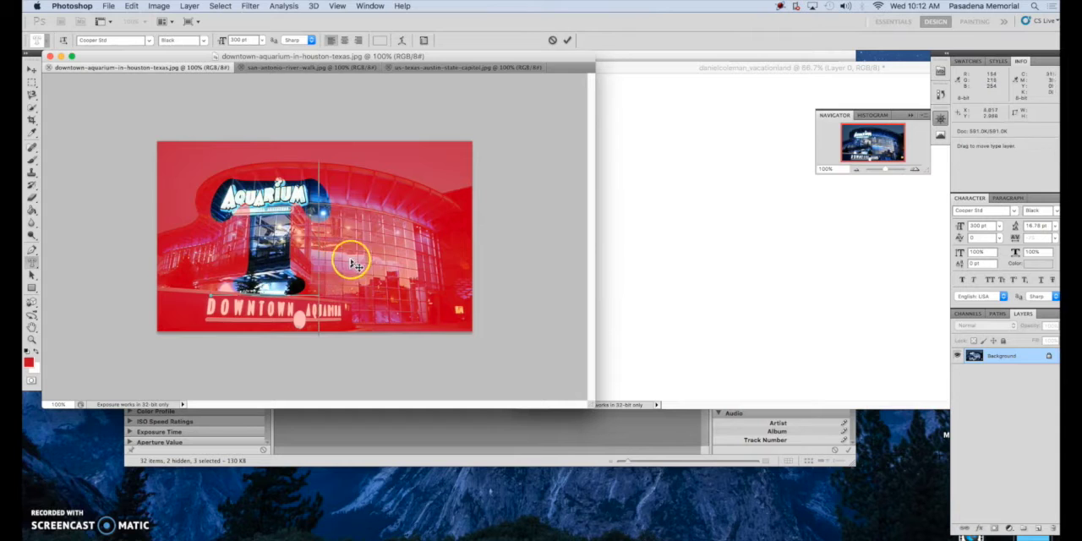
left_click(569, 42)
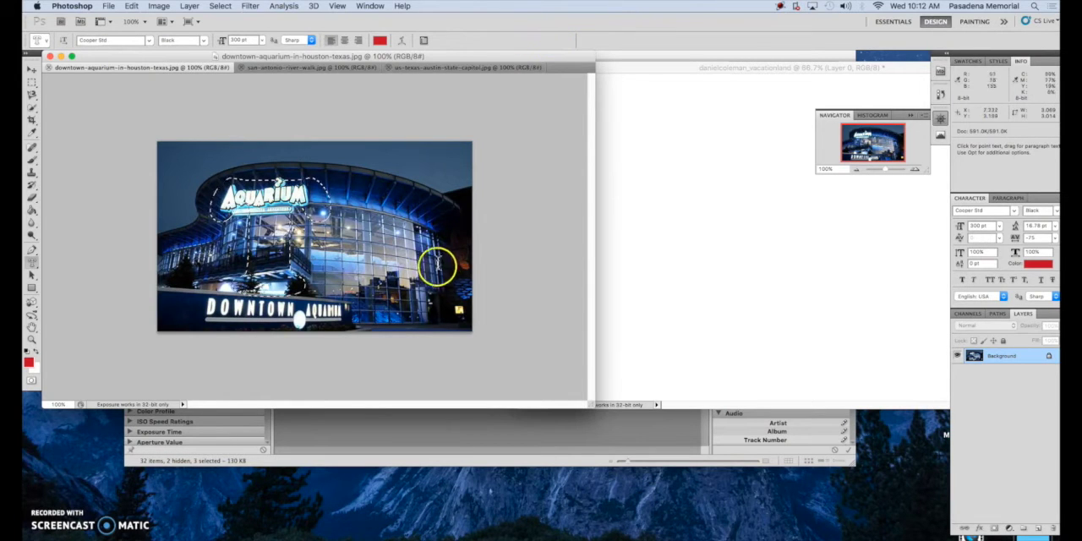
Move the T-shaped aquarium selection into the vacationland postcard and close the aquarium photo
left_click(32, 71)
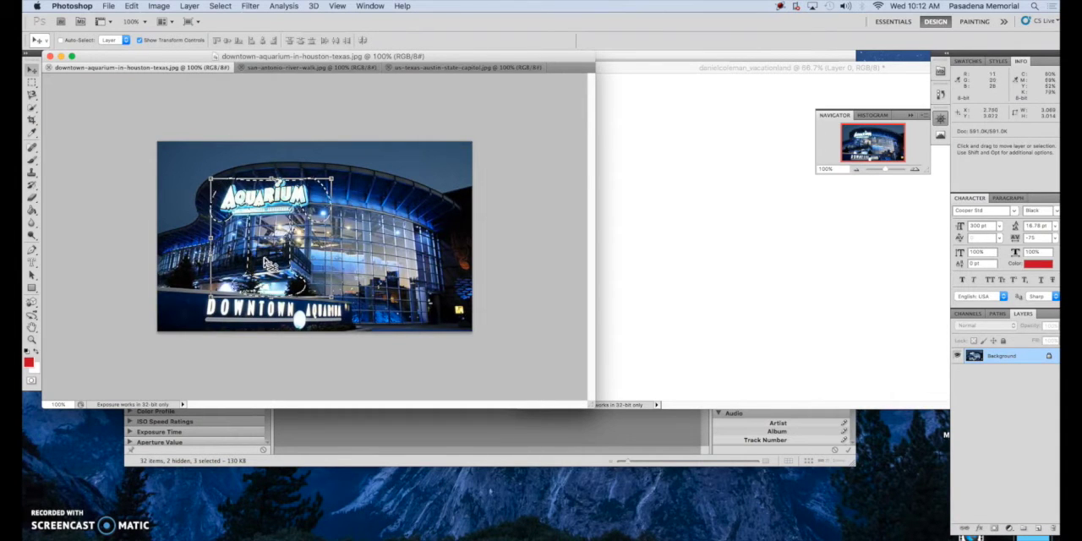
left_click_drag(269, 264, 619, 158)
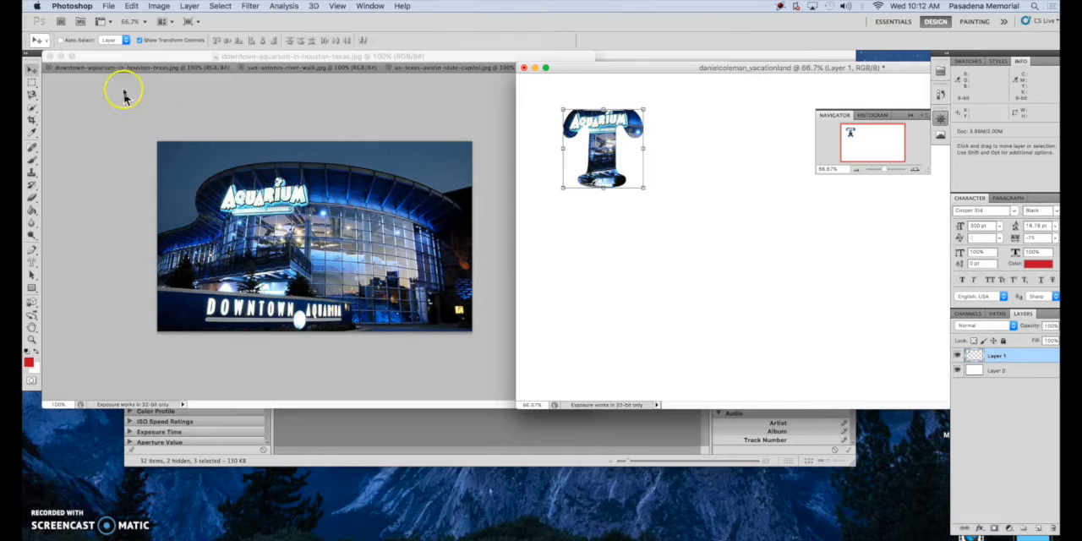
left_click(203, 114)
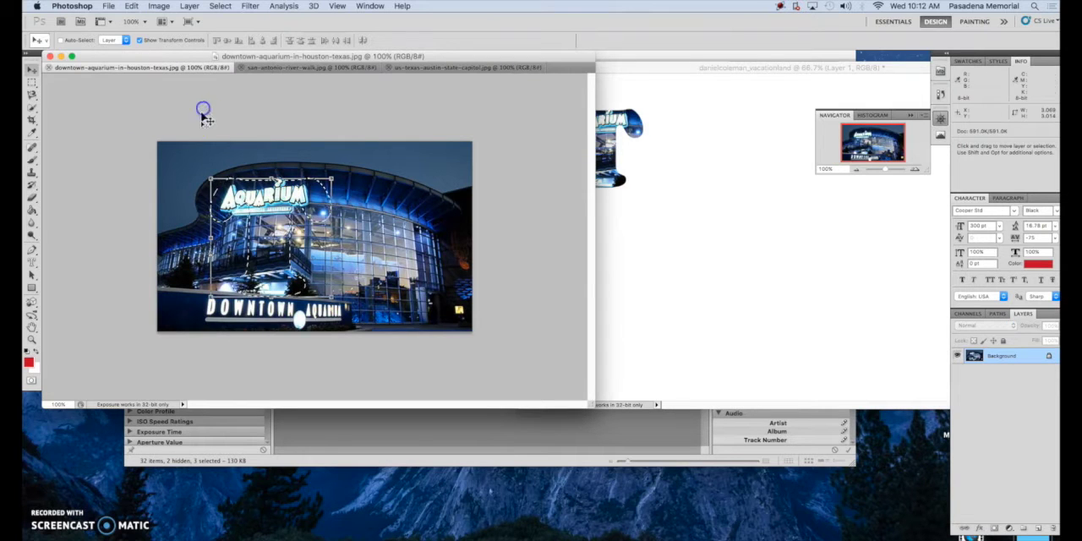
left_click(49, 68)
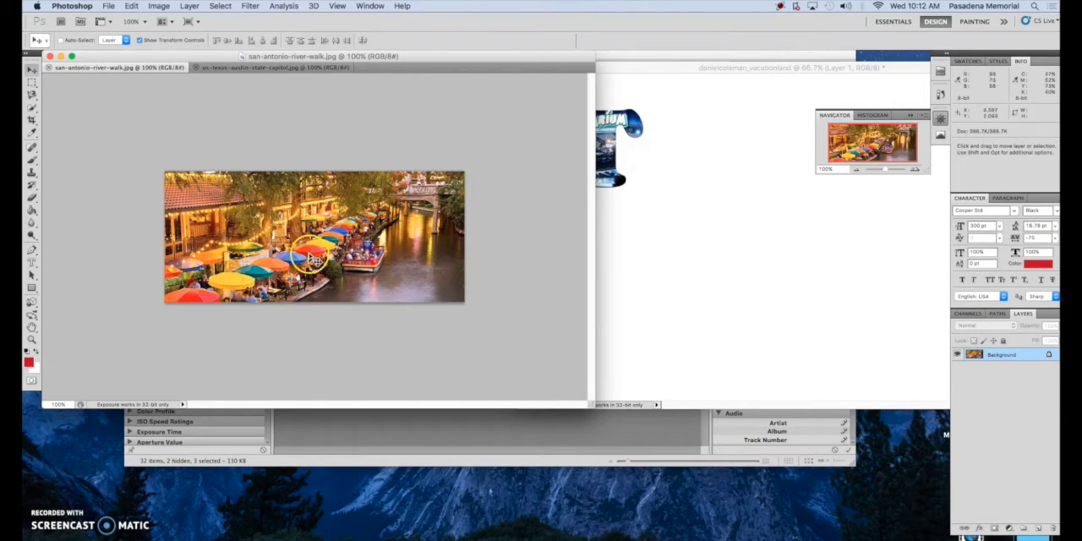
With the Horizontal Type Mask Tool, type a capital E as a mask on the river walk photo
left_click(30, 265)
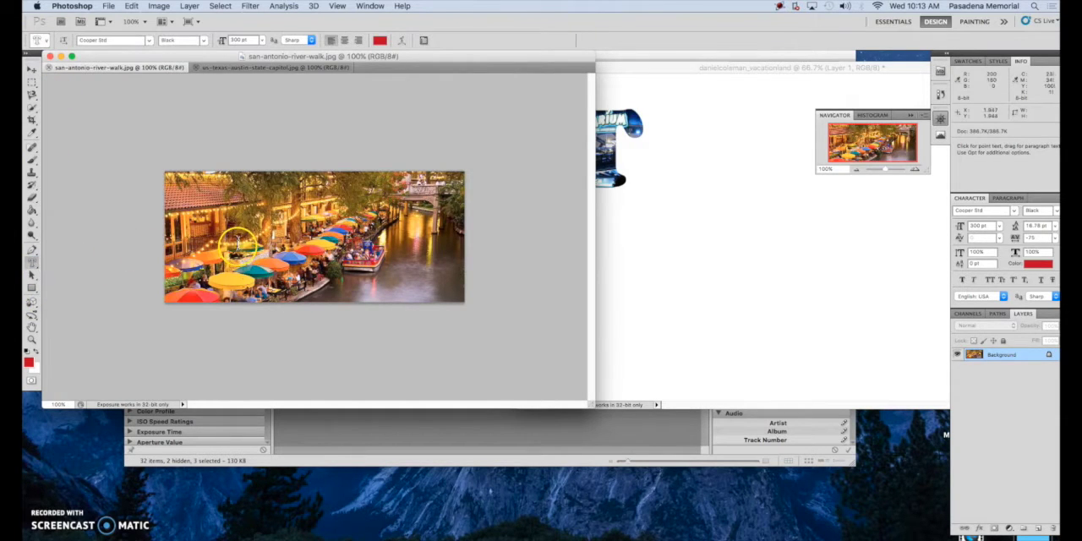
left_click(248, 244)
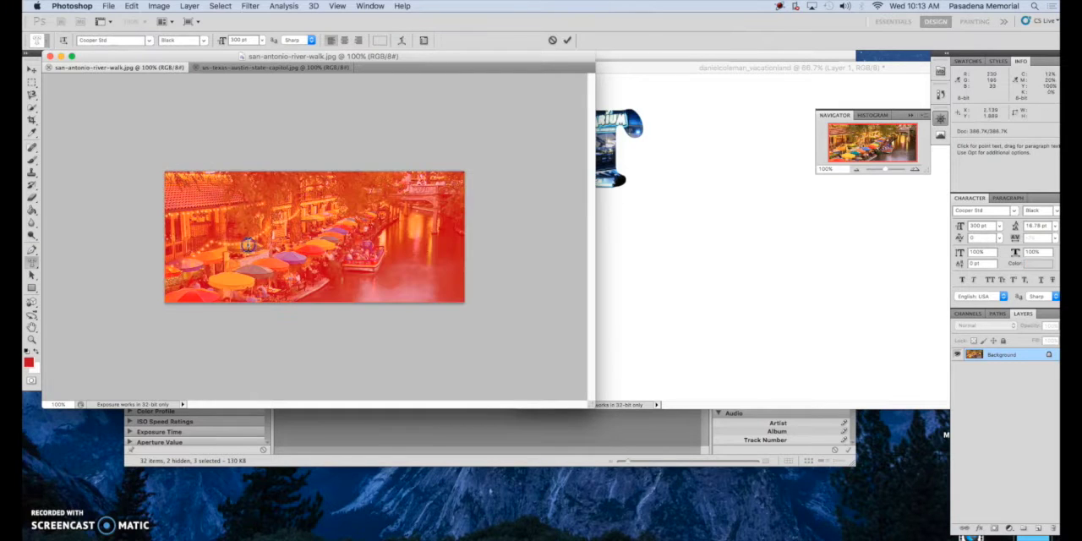
left_click_drag(256, 326, 258, 368)
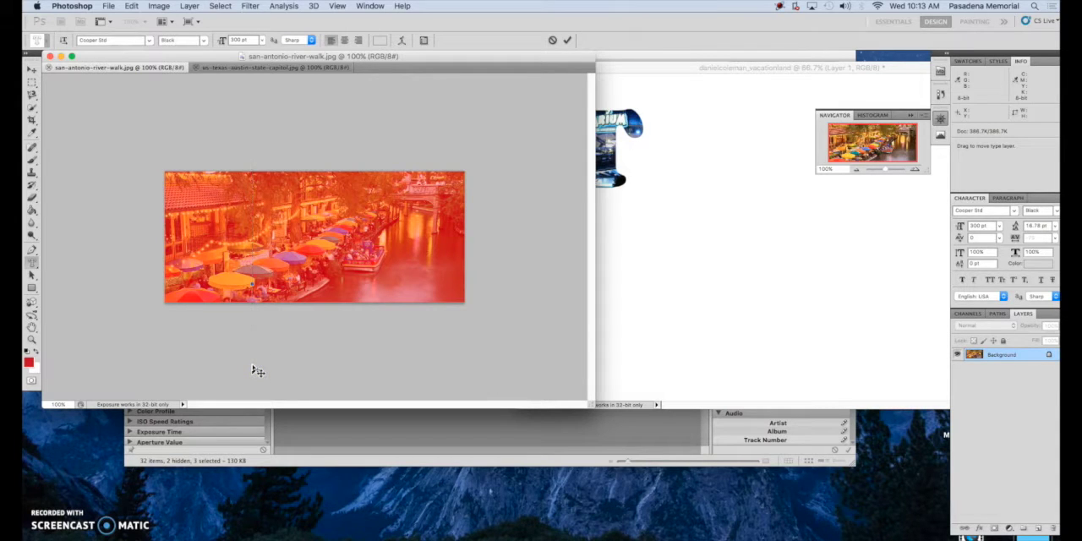
type("s")
key("BackSpace")
type("S")
Reposition the E mask over the umbrellas and boats and commit the selection
left_click_drag(402, 312, 405, 318)
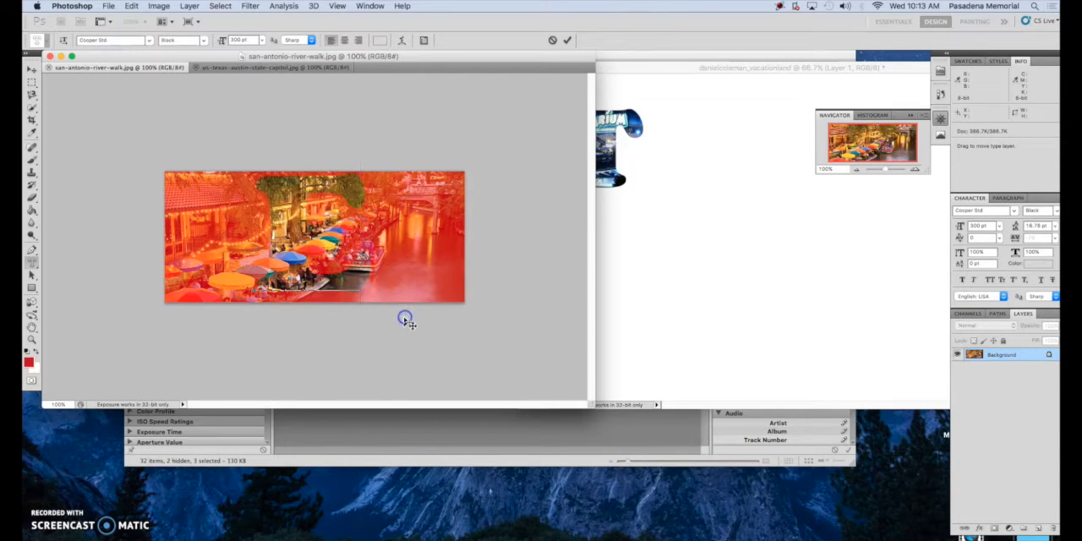
left_click_drag(445, 283, 493, 289)
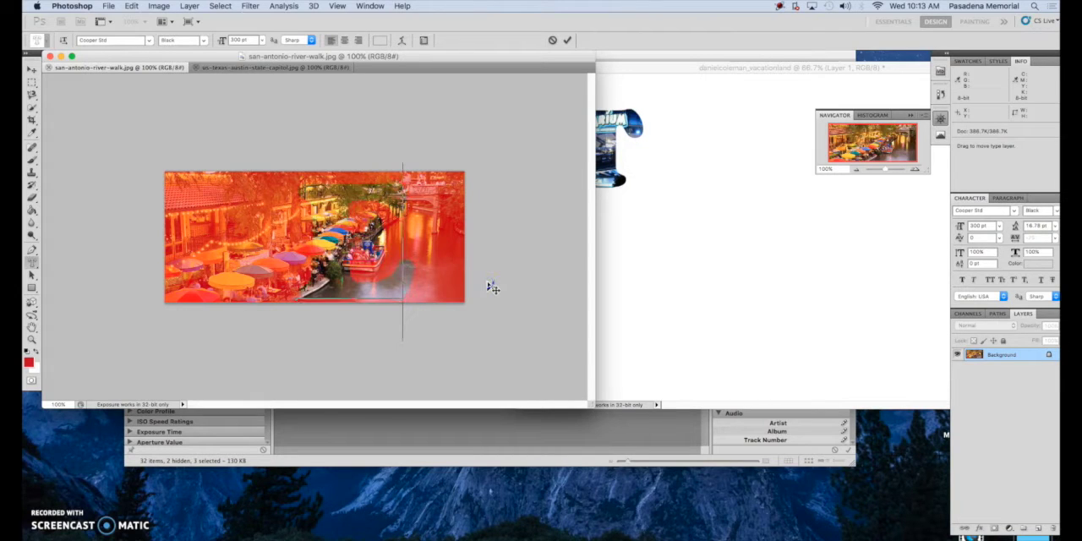
left_click(571, 41)
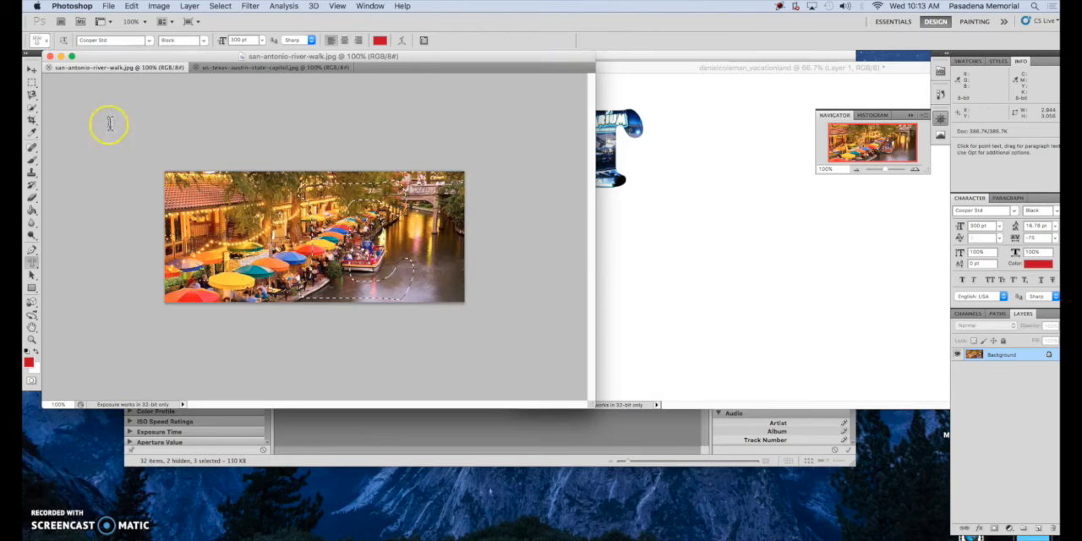
Move the E-shaped river walk selection into the postcard beside the T
left_click(31, 69)
left_click_drag(272, 287, 683, 173)
left_click(721, 190)
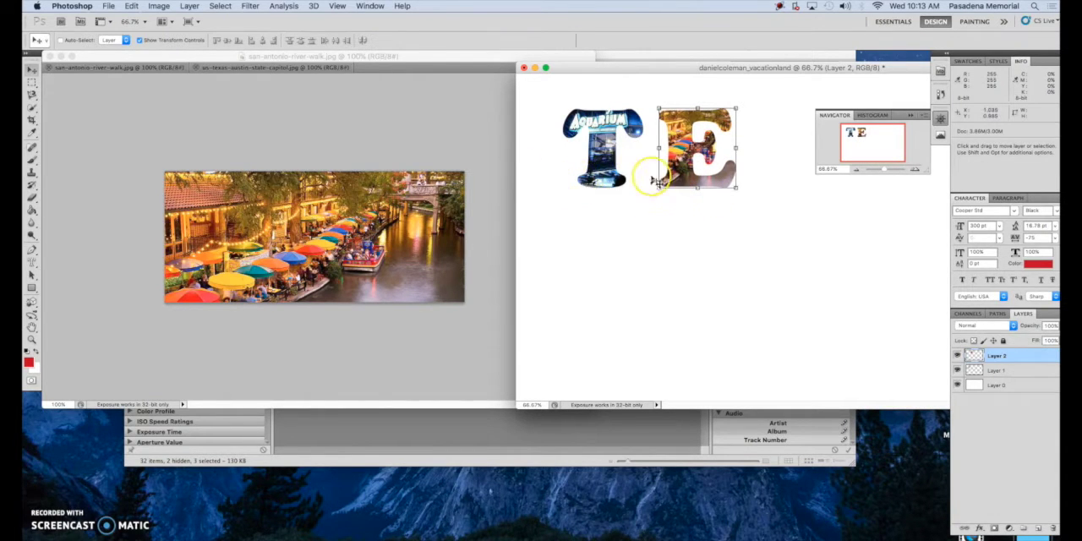
Switch to the capitol photo and type a capital X as a type mask
left_click(212, 69)
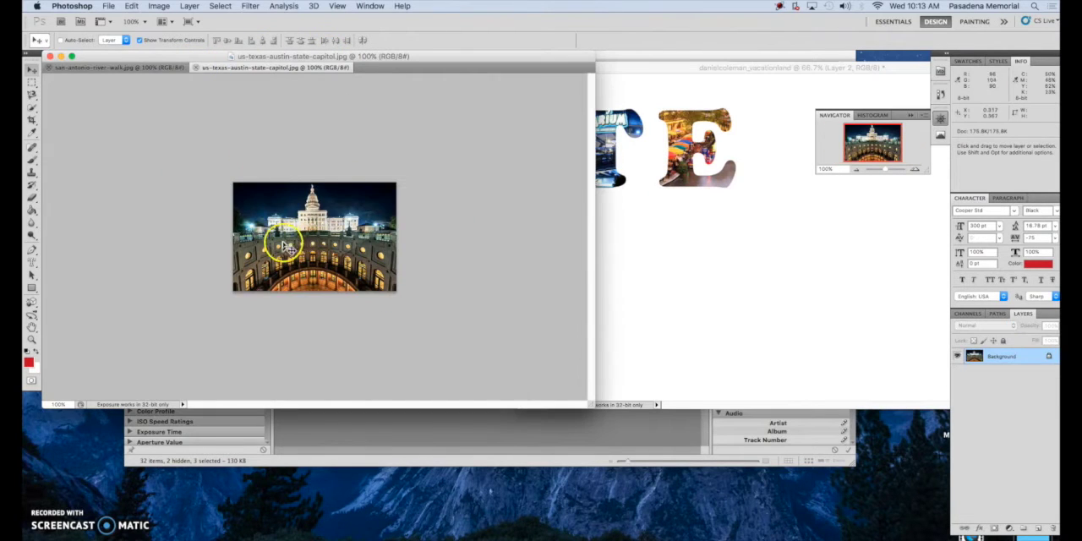
left_click(31, 262)
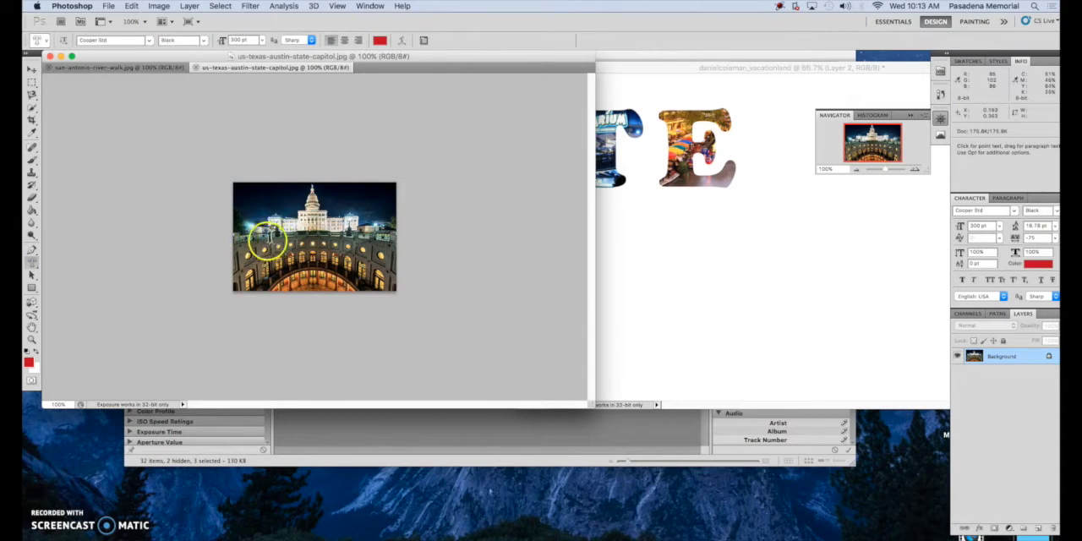
left_click(296, 239)
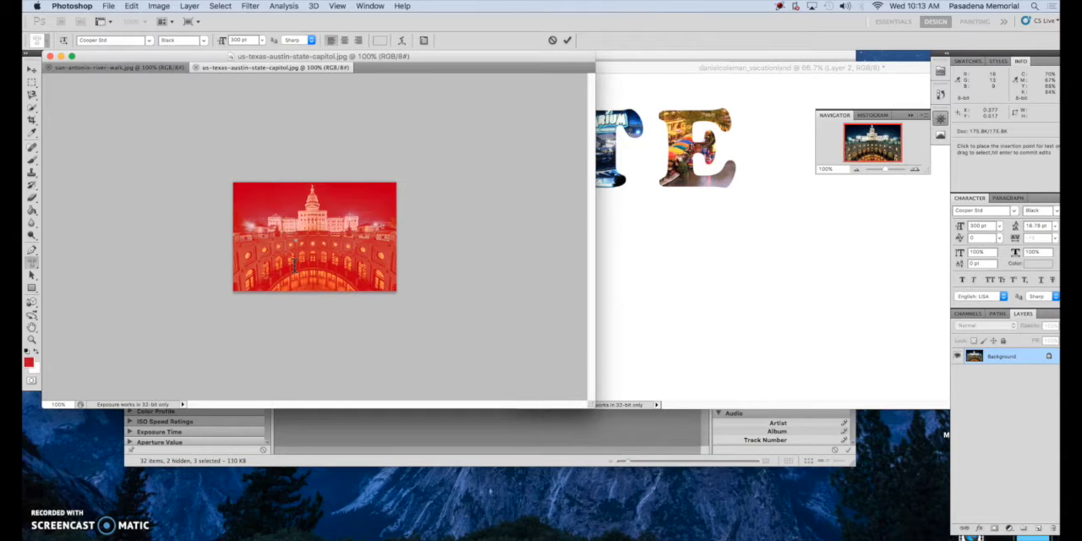
type("X")
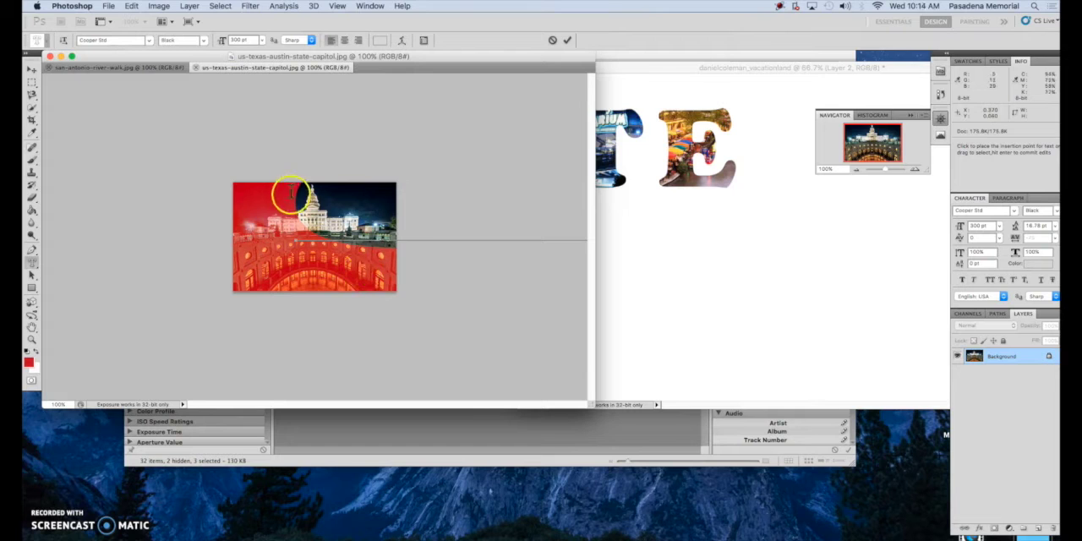
Set the X mask's size to 70 pt, position it over the Capitol building, and commit it
left_click_drag(292, 196, 598, 207)
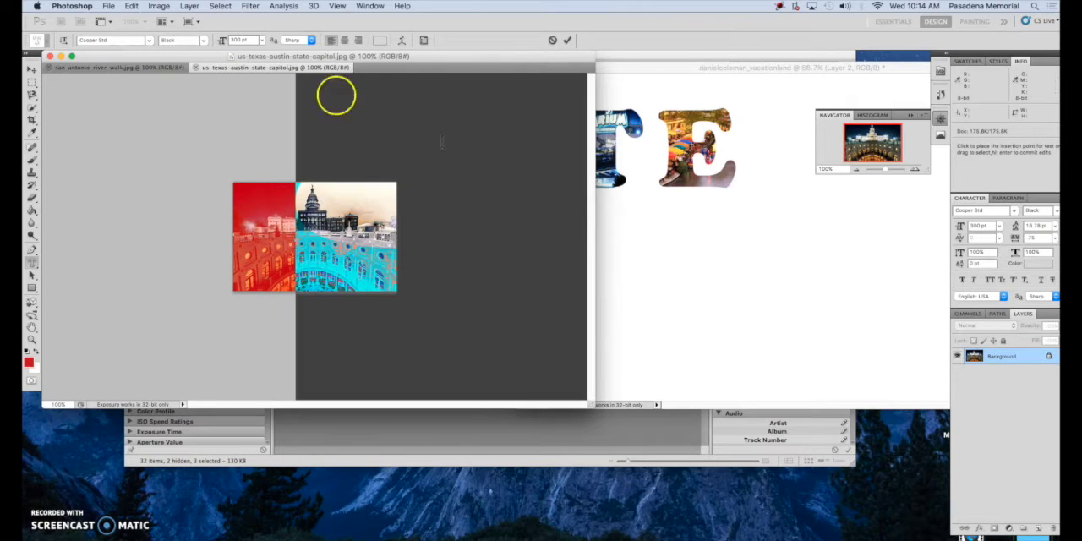
left_click(251, 40)
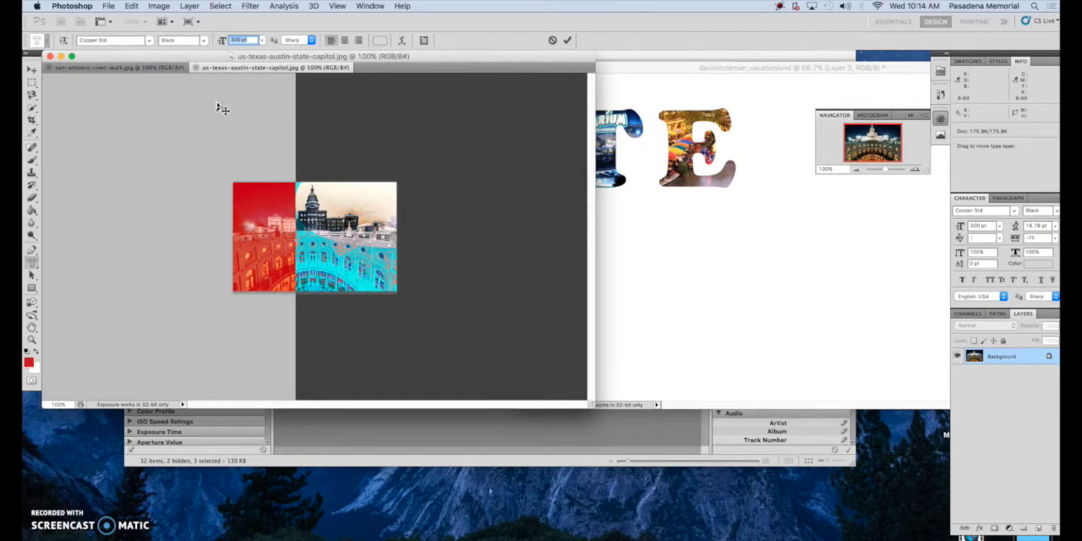
type("75")
key("Return")
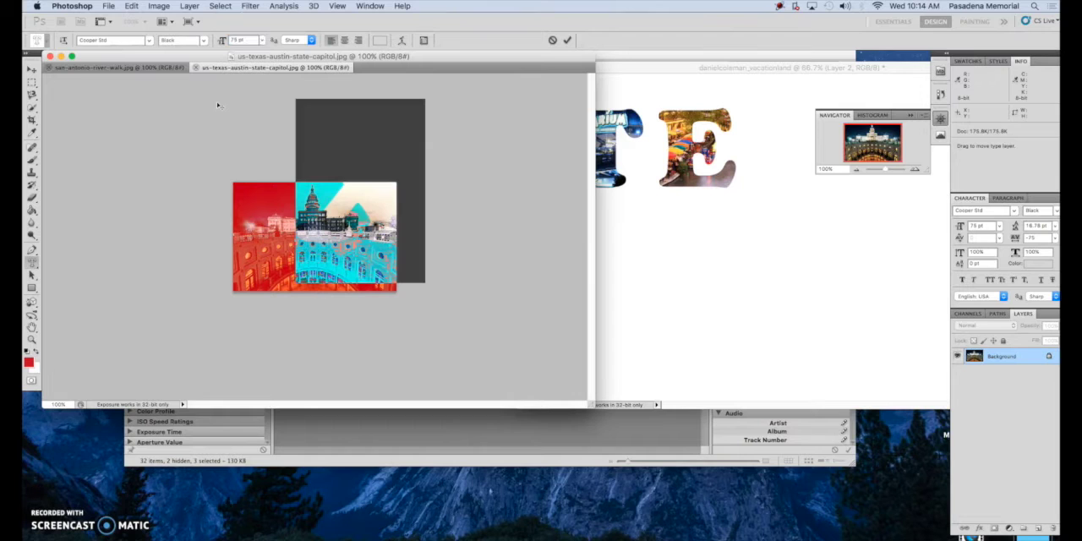
left_click_drag(272, 295, 218, 352)
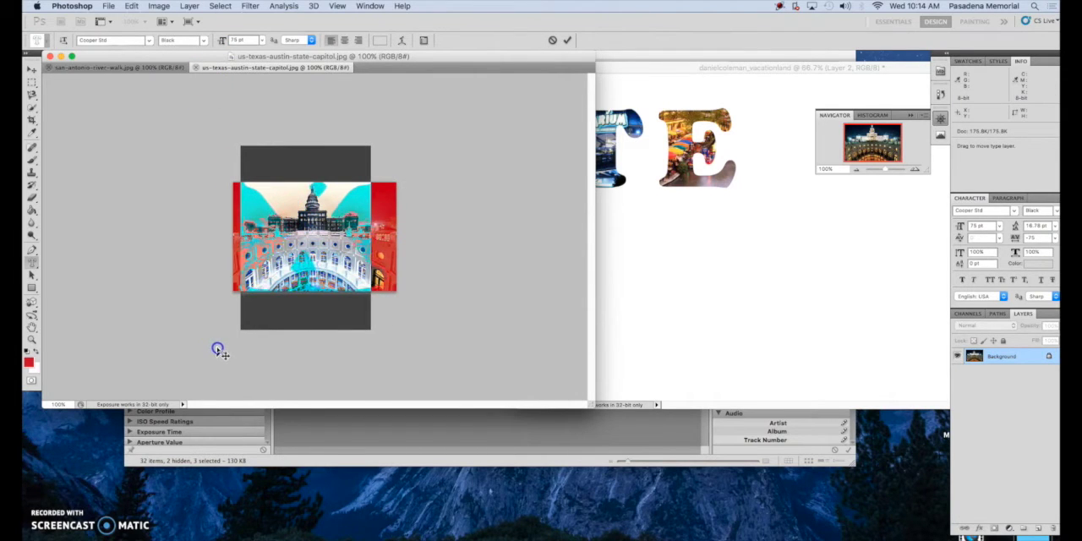
left_click(222, 41)
type("70")
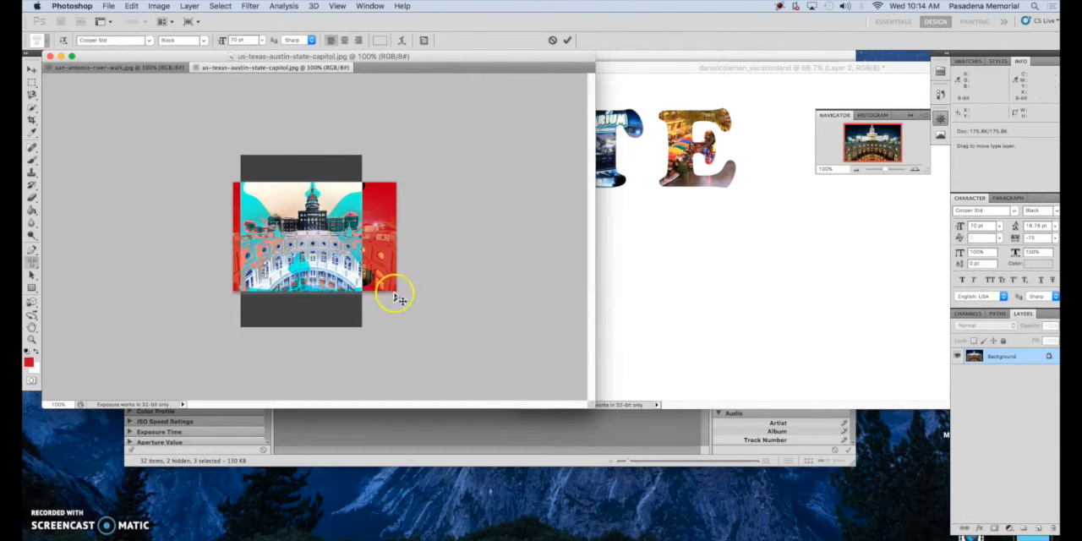
left_click_drag(392, 291, 406, 291)
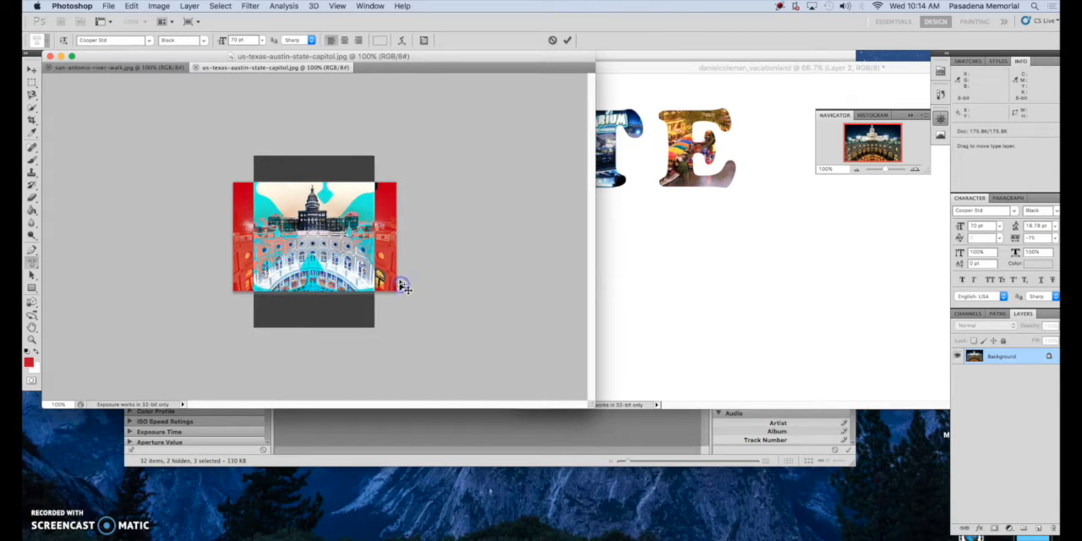
left_click(569, 40)
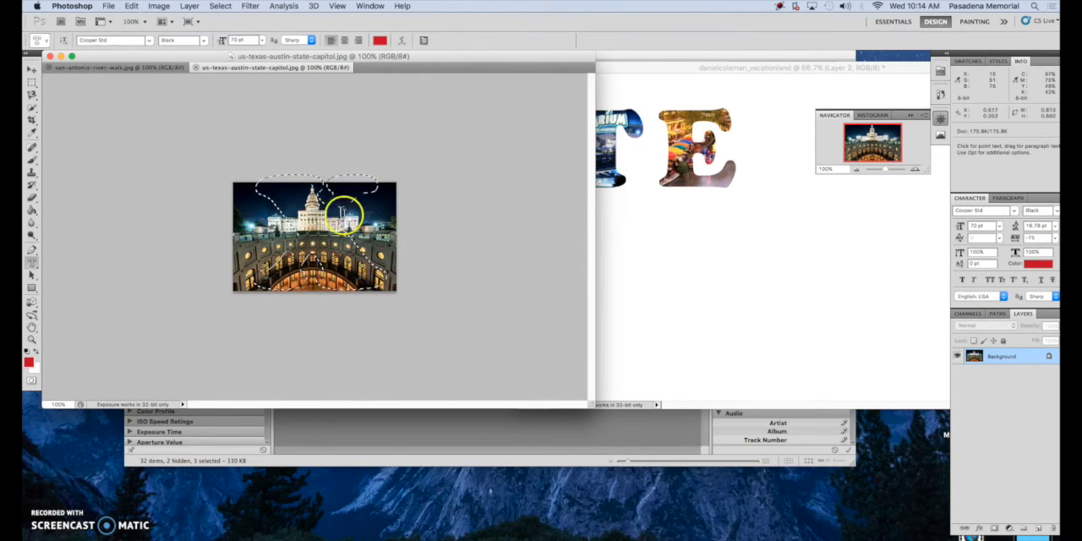
Move the X-shaped capitol selection into the postcard after the E
left_click(32, 74)
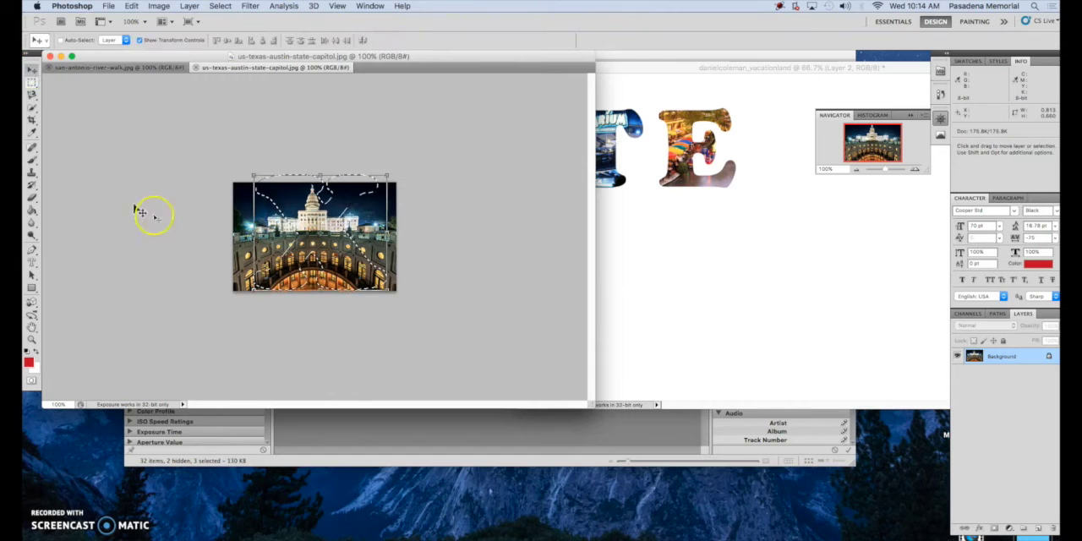
left_click_drag(338, 253, 813, 172)
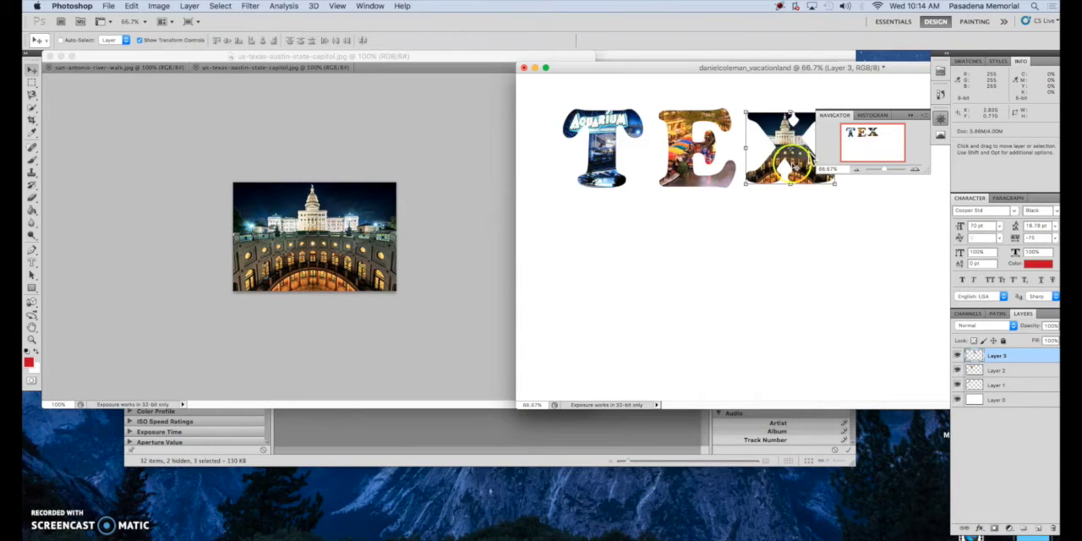
Dock the postcard into the tabbed window and close the capitol and river walk photos
left_click_drag(749, 67, 583, 67)
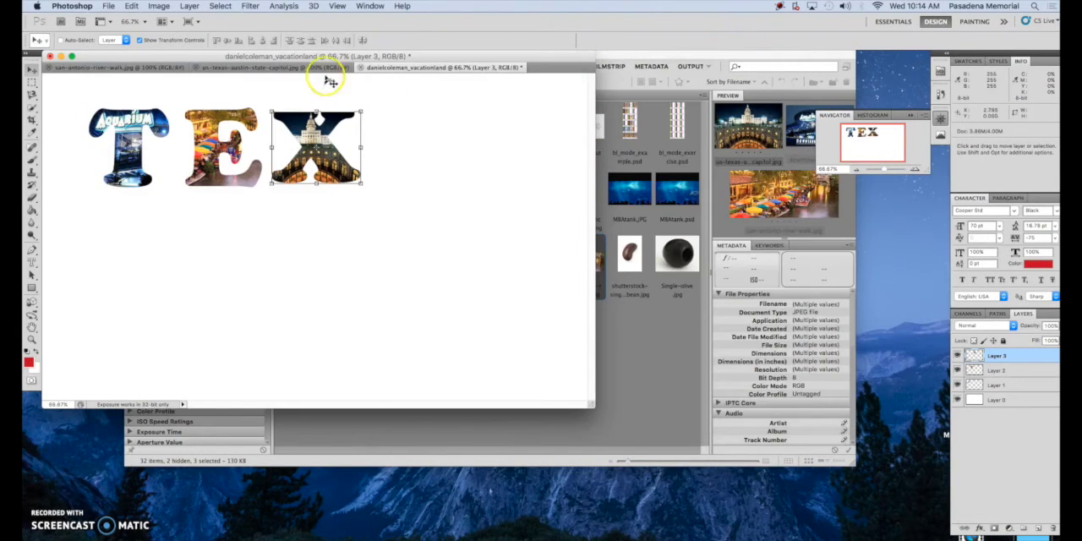
left_click(197, 67)
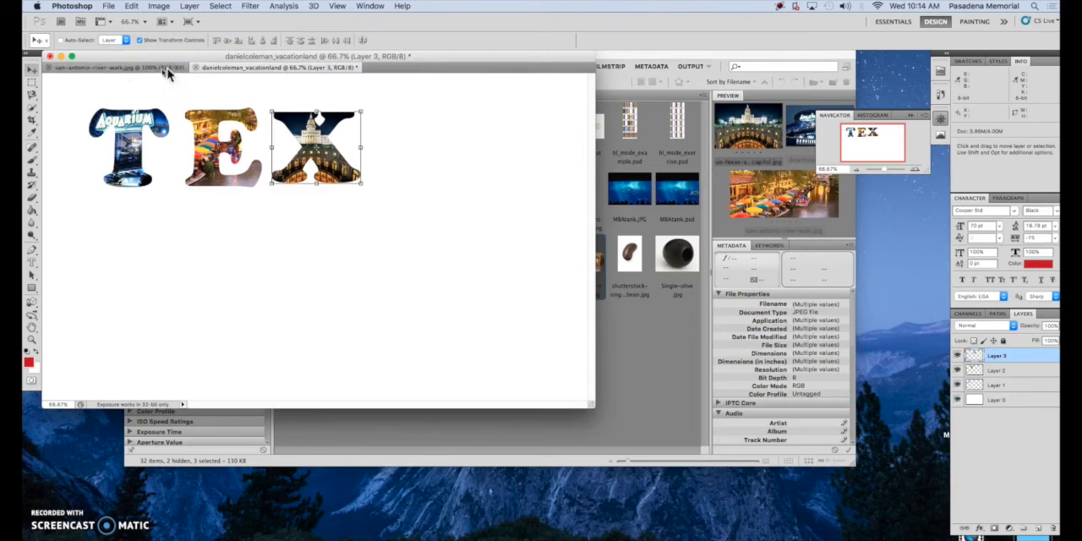
left_click(49, 68)
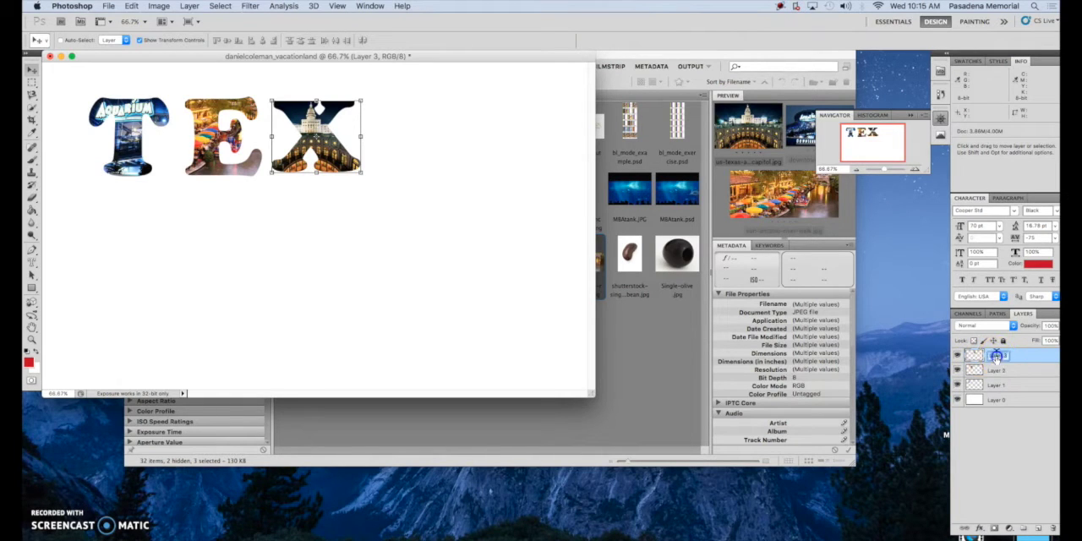
Rename the three letter layers as t, e and x
double_click(997, 371)
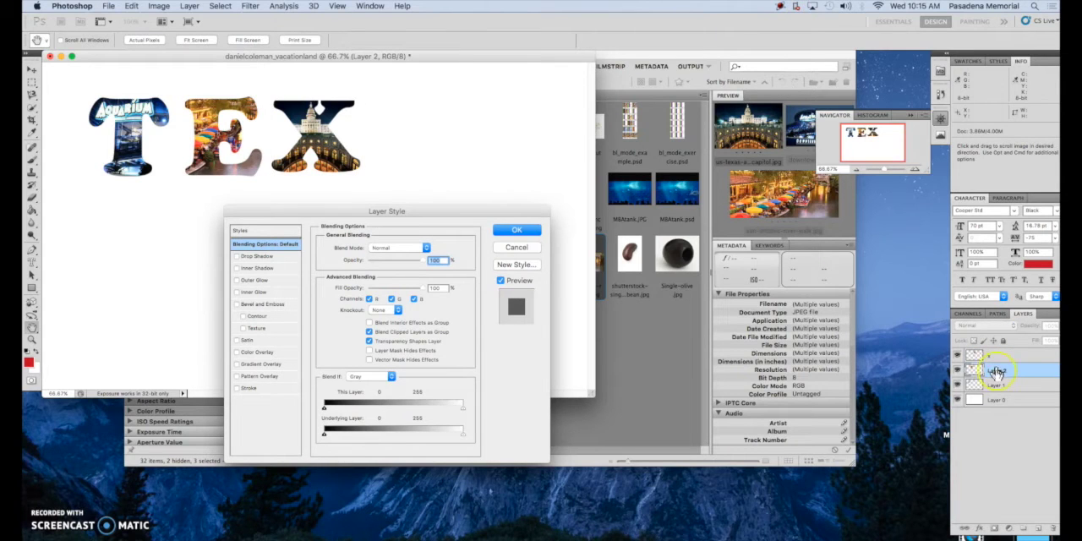
left_click(525, 250)
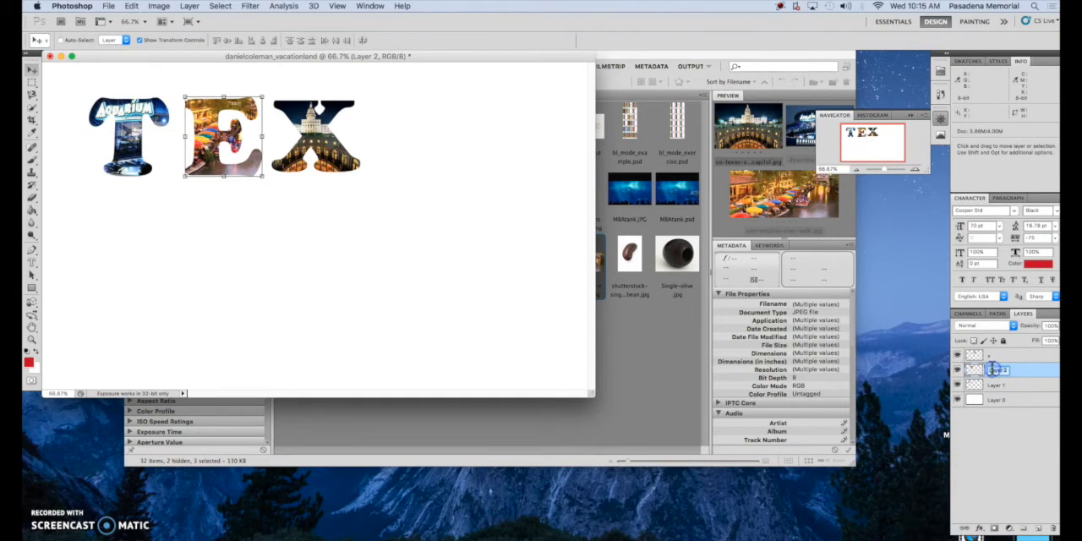
left_click(994, 387)
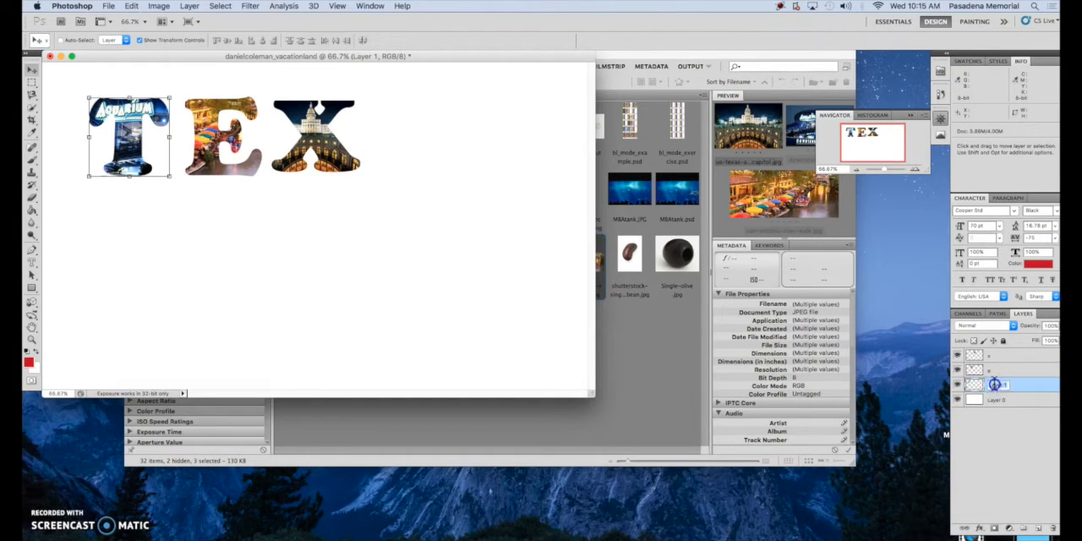
type("t")
left_click(1024, 385)
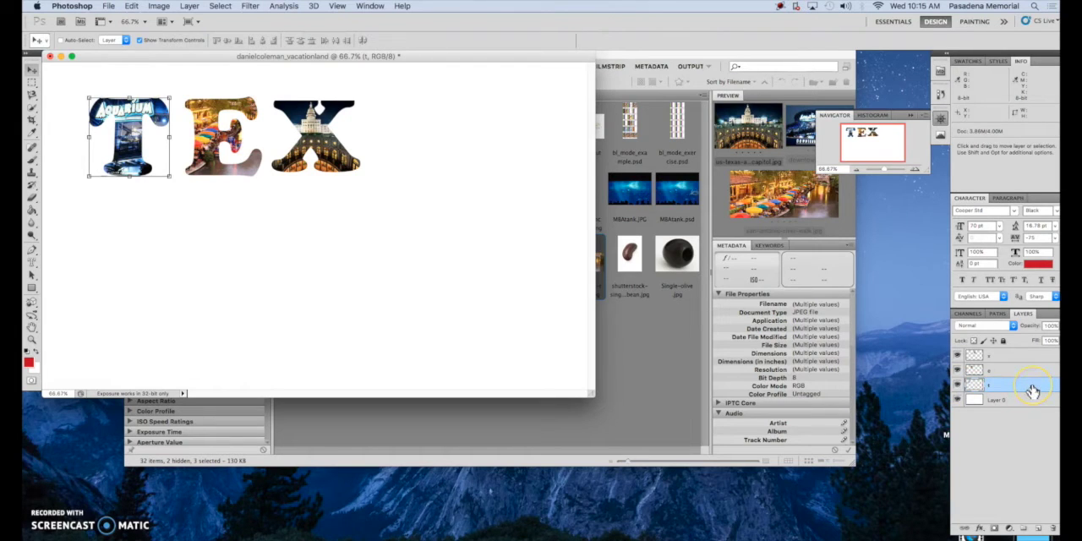
Apply Stroke and Inner Glow layer styles to the t letter layer
double_click(1032, 390)
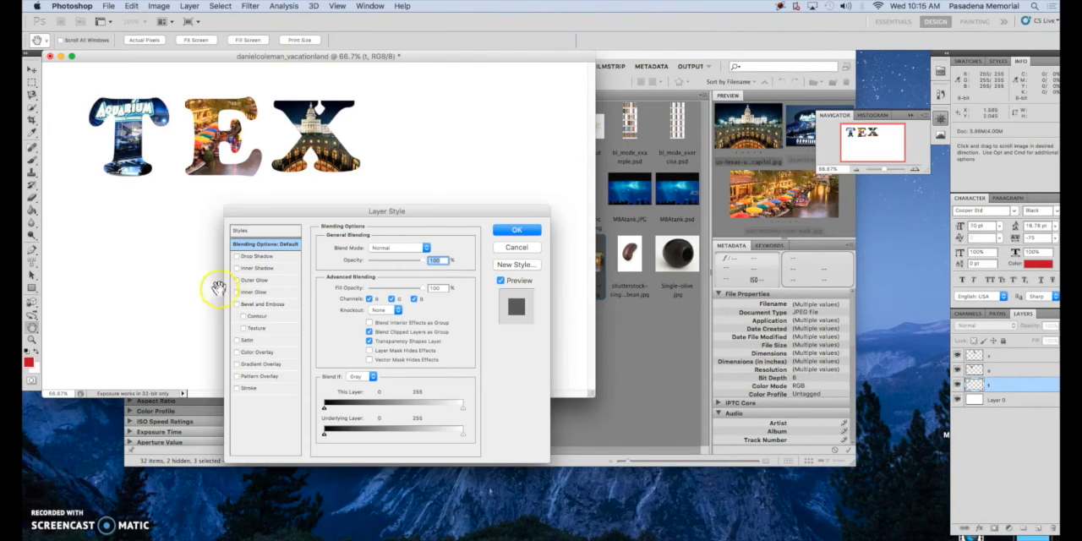
left_click(237, 389)
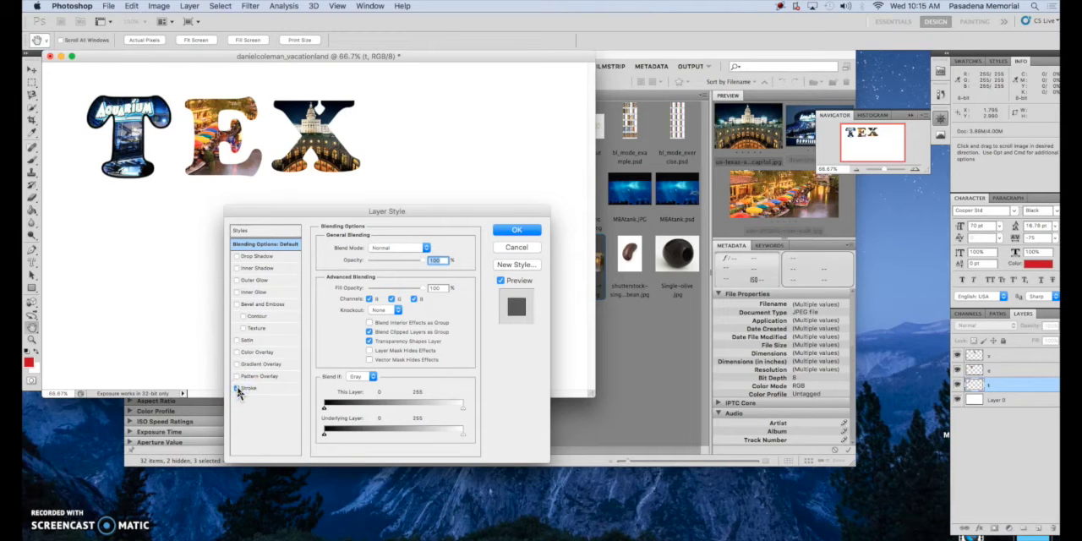
left_click(237, 293)
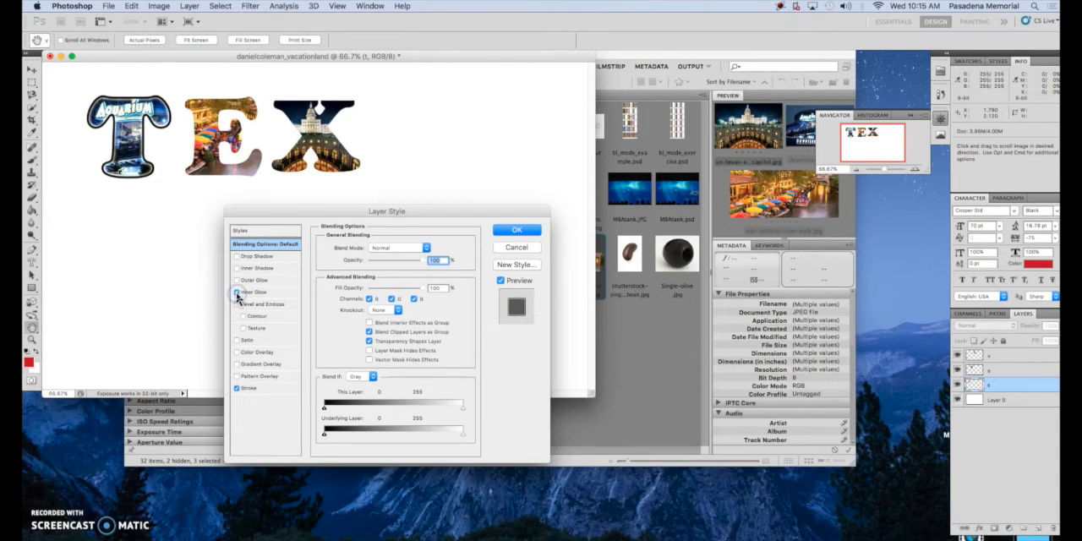
left_click(522, 231)
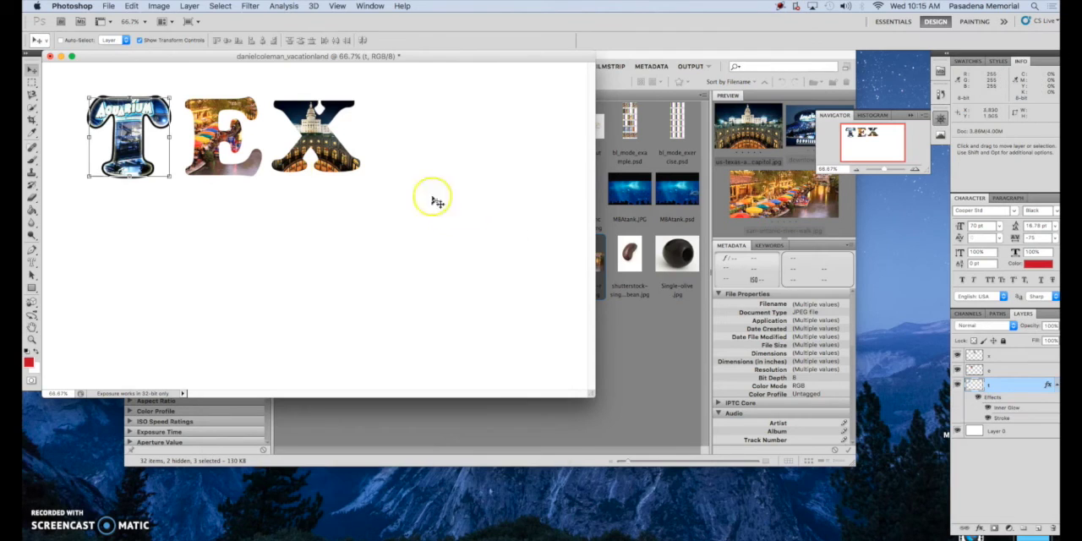
Copy the t layer's Inner Glow and Stroke effects onto the e and x letter layers
left_click(1002, 372)
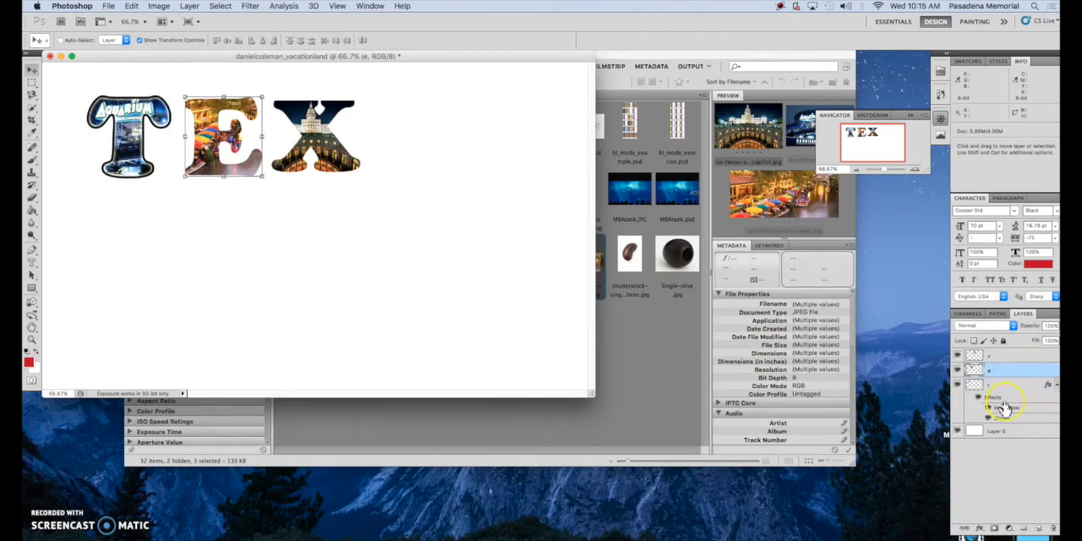
left_click(999, 397)
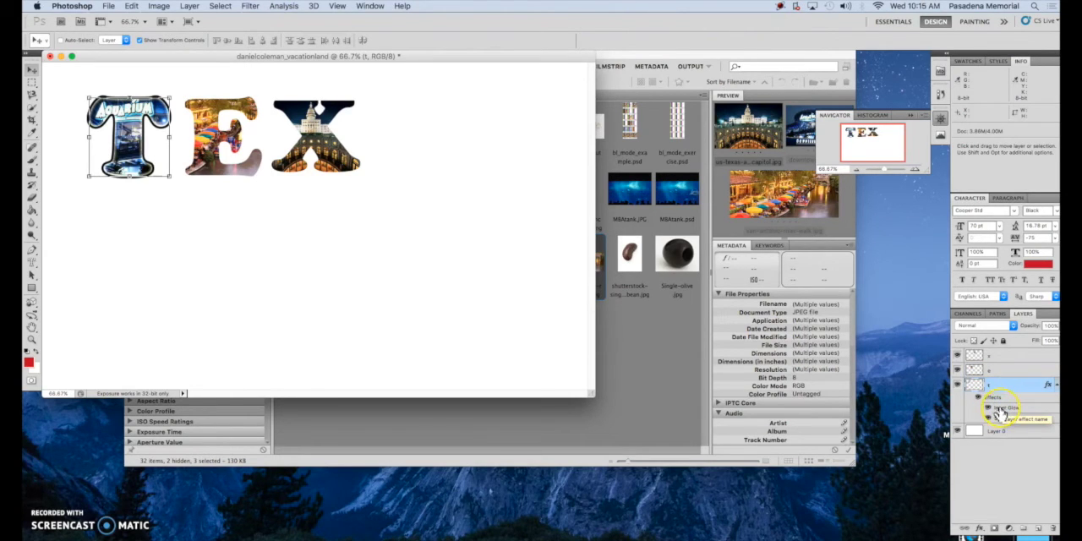
left_click_drag(997, 399, 1000, 359)
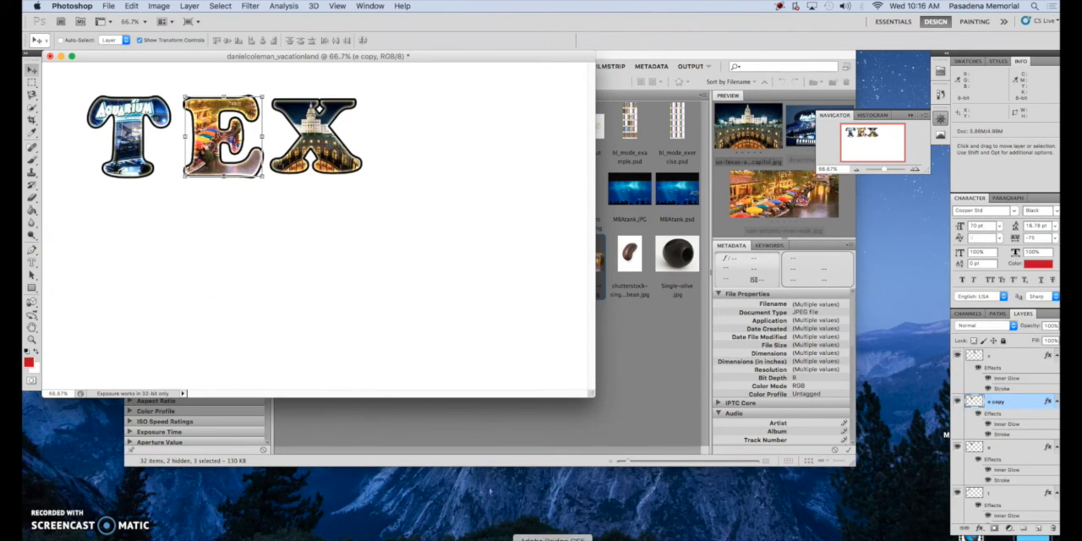
Open texas tourism.psd from the Desktop's photoshop basics > PS Projects examples folder
left_click(600, 415)
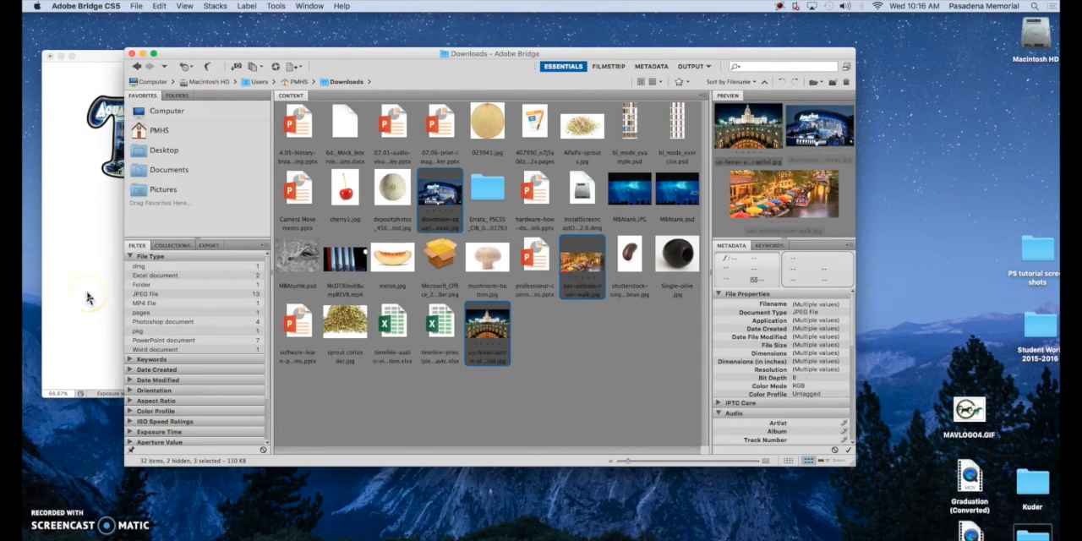
left_click(160, 152)
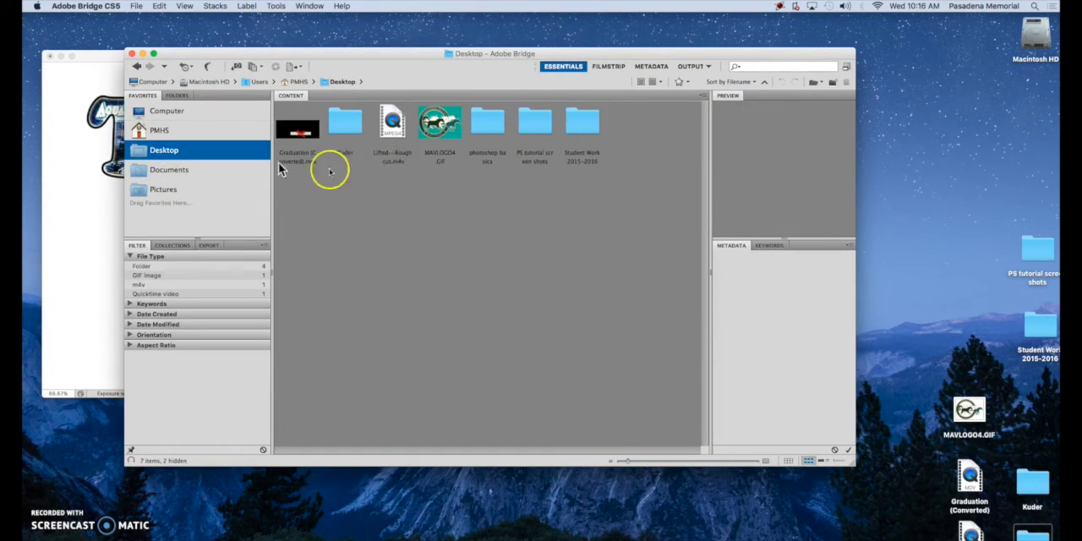
double_click(493, 121)
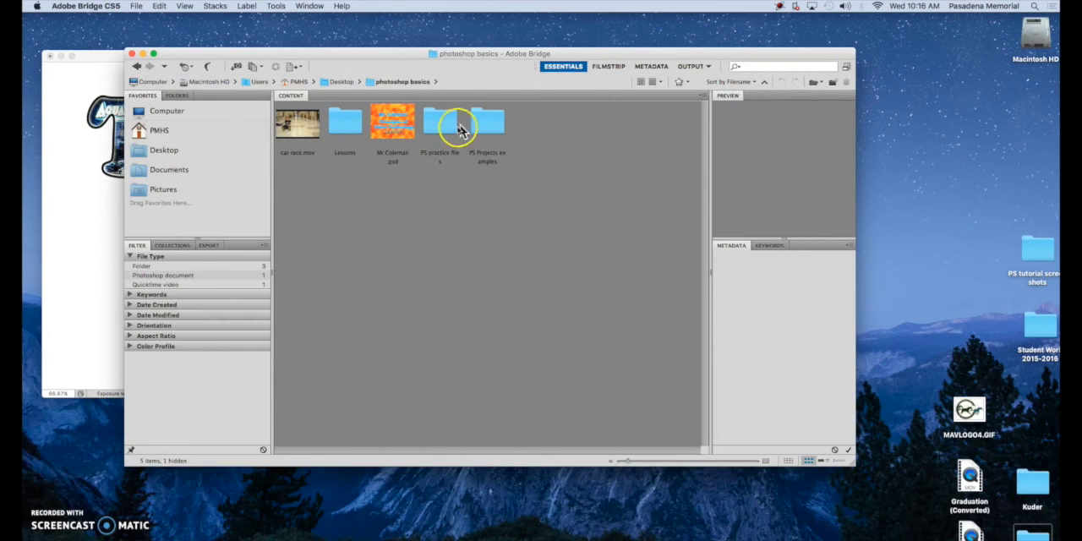
left_click(487, 126)
double_click(486, 126)
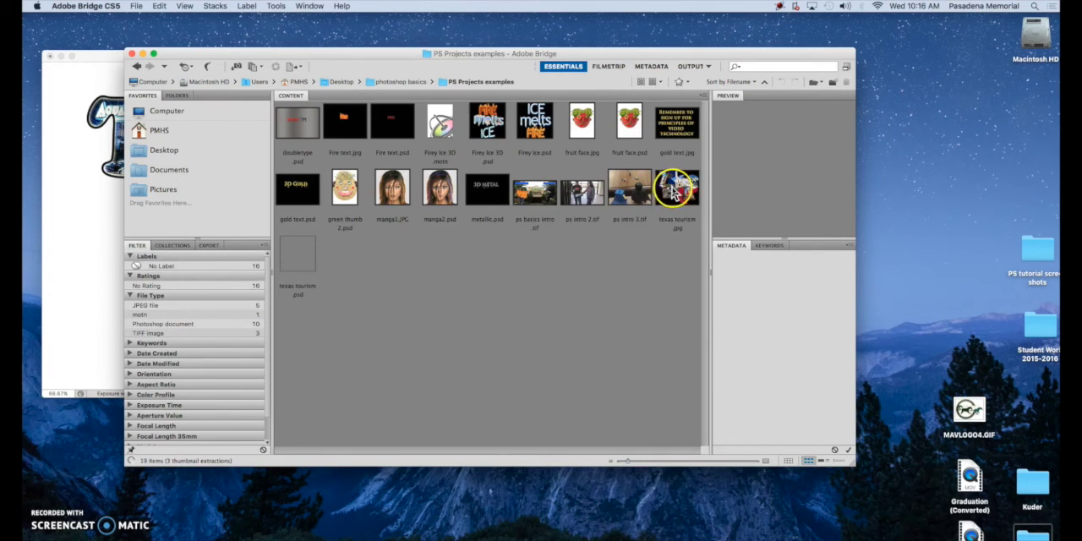
double_click(298, 260)
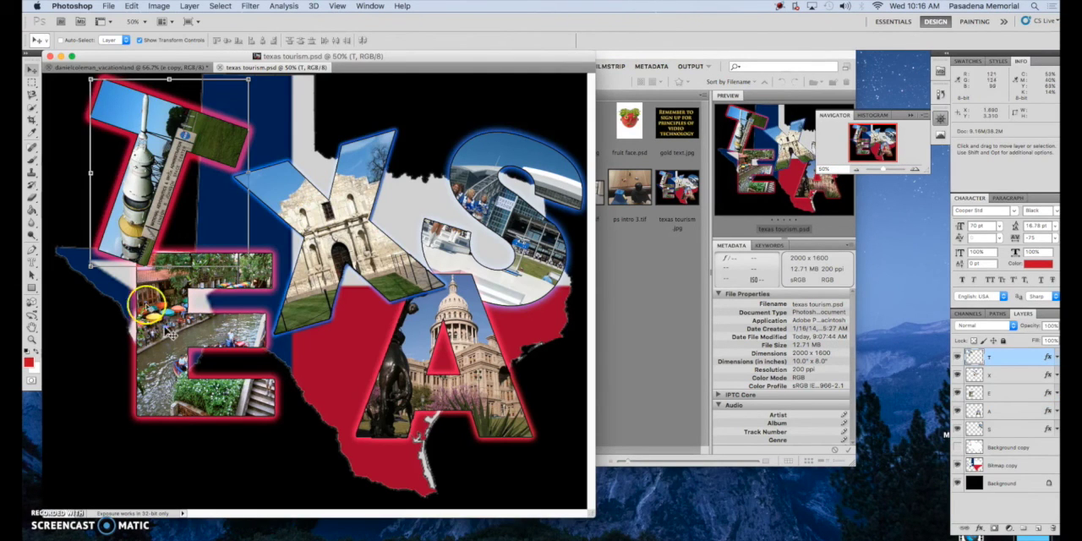
Copy the Texas flag map layer (Bitmap copy) from texas tourism.psd into the postcard
left_click_drag(261, 68, 502, 78)
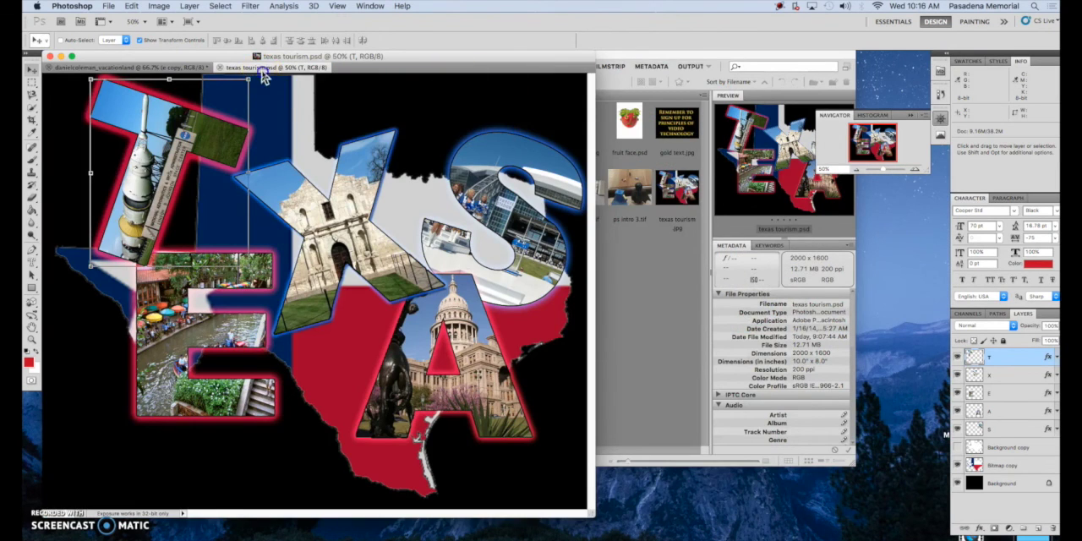
left_click_drag(259, 67, 437, 85)
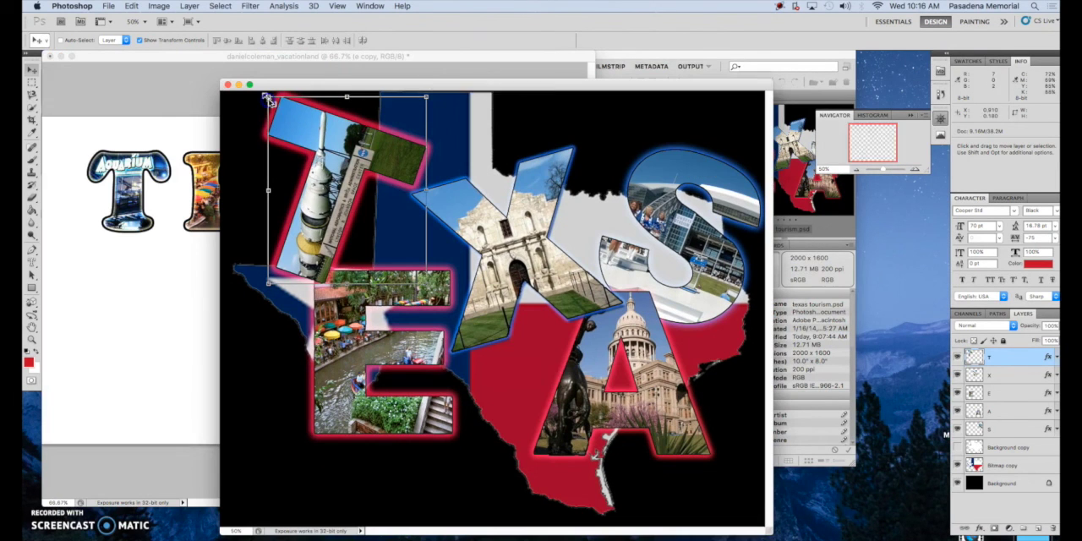
left_click(997, 465)
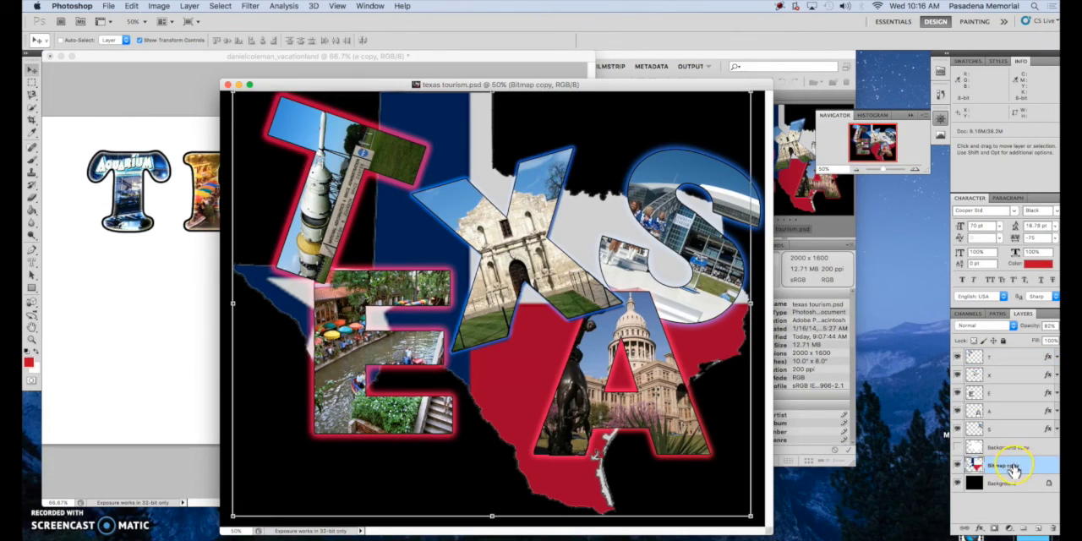
right_click(1011, 469)
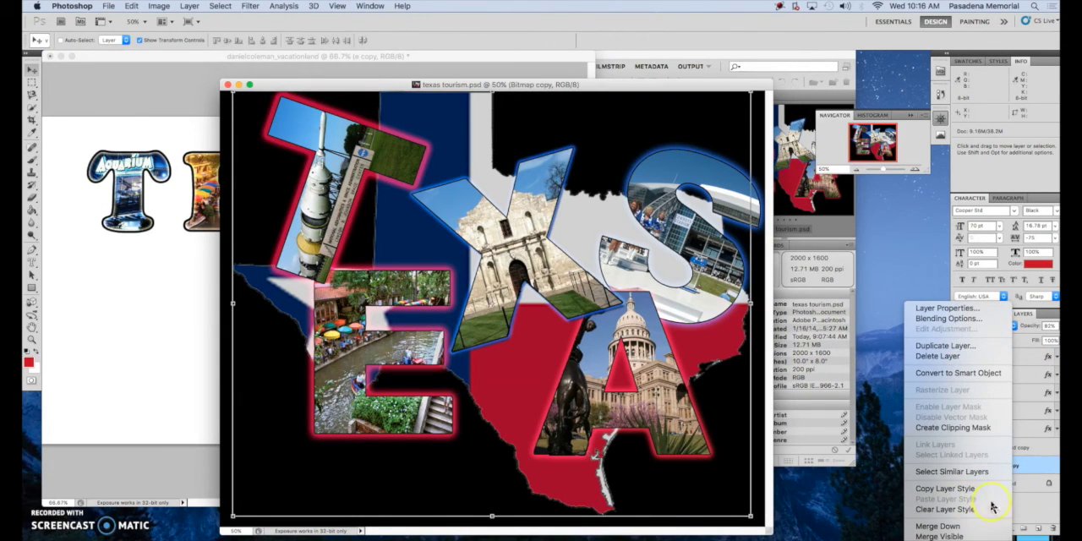
left_click(1031, 472)
left_click_drag(1035, 473, 183, 397)
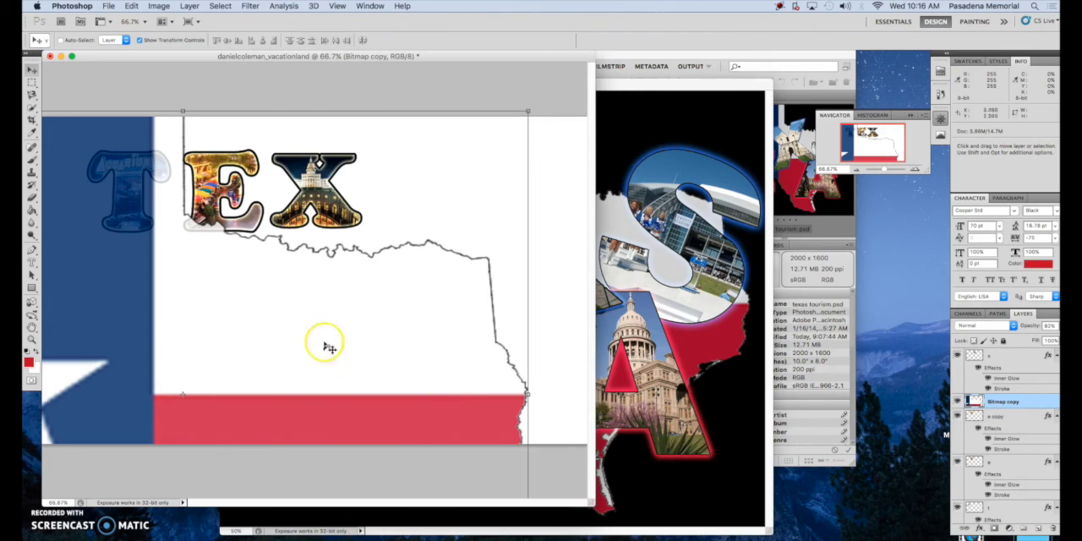
Scale the flag map to about 55% to fill the postcard, commit, and move its layer beneath the letter layers
left_click_drag(525, 112, 329, 330)
left_click_drag(162, 404, 359, 198)
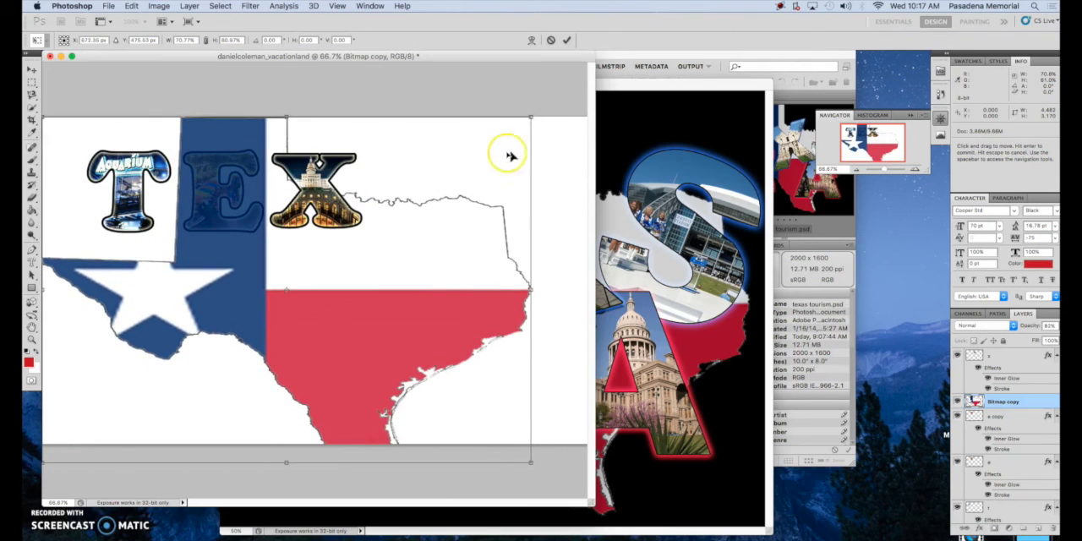
left_click_drag(533, 115, 369, 174)
left_click_drag(233, 352, 263, 314)
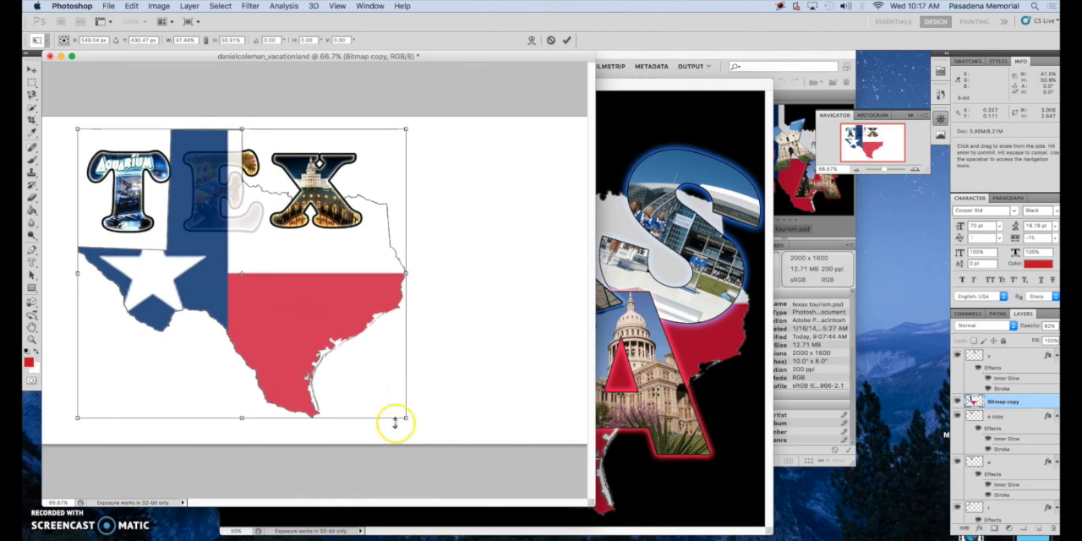
left_click_drag(406, 420, 457, 444)
left_click_drag(407, 382, 430, 381)
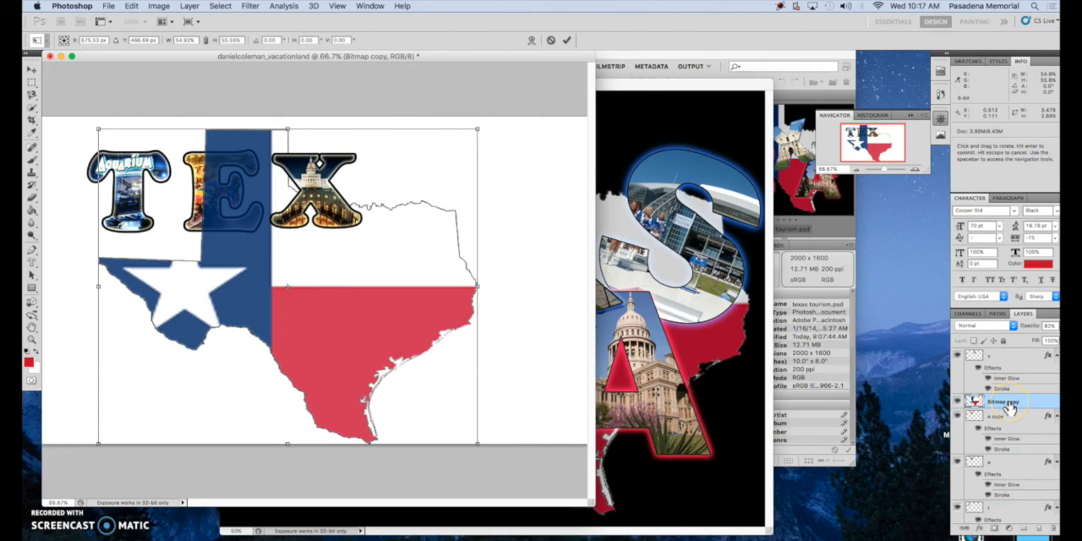
left_click(565, 40)
left_click_drag(1008, 403, 1009, 505)
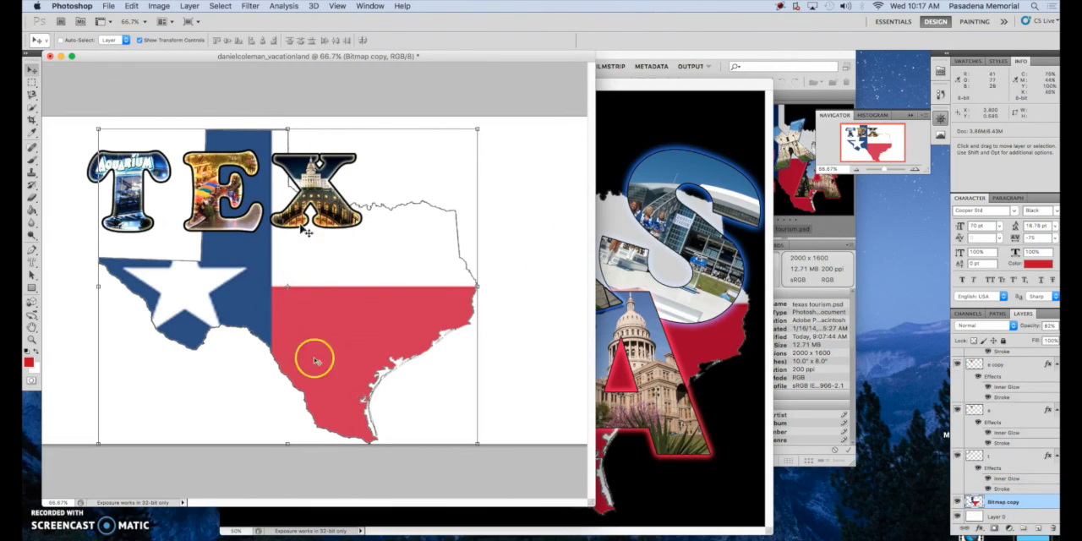